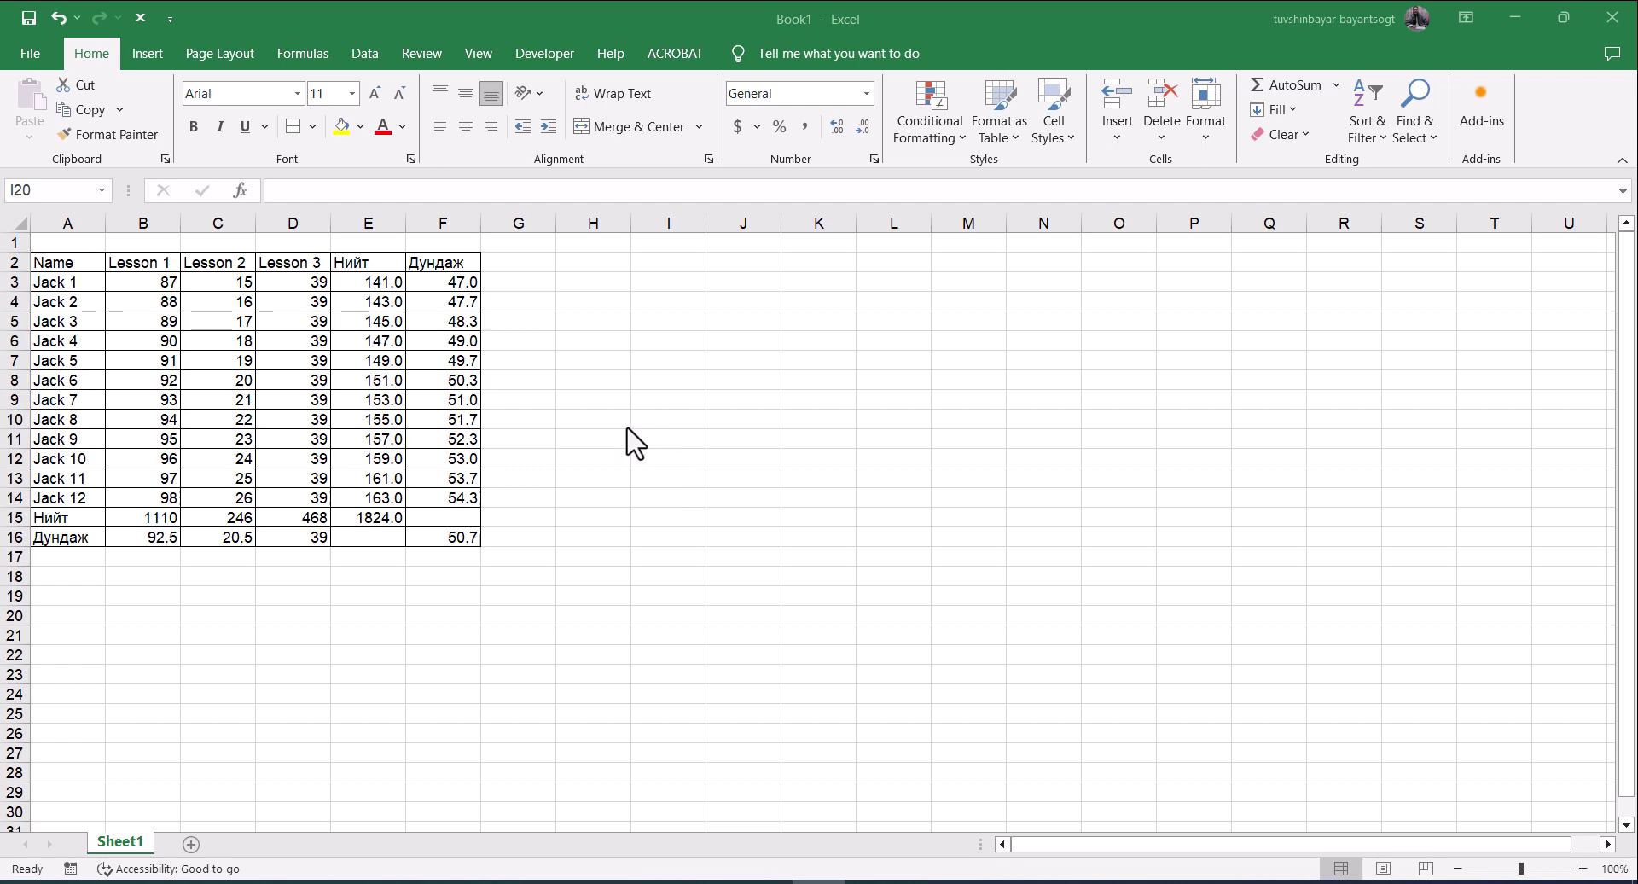
Select the whole sheet and clear the Locked option in Format Cells > Protection for all cells
{"action": "left_click", "coordinate": [597, 402]}
{"action": "left_click", "coordinate": [599, 400]}
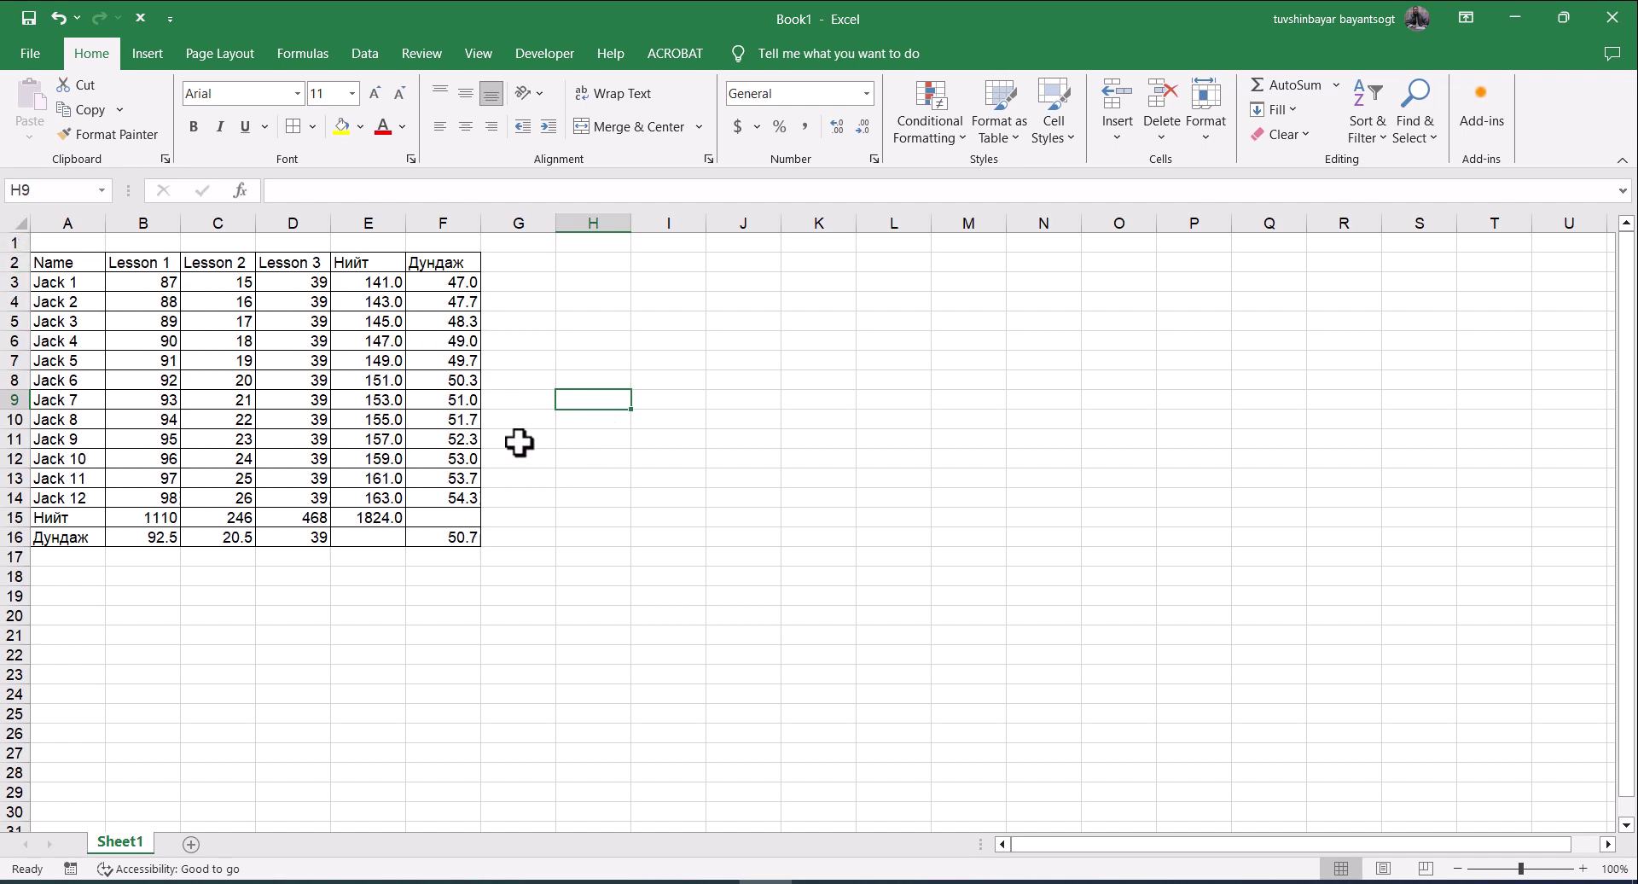
{"action": "left_click", "coordinate": [565, 474]}
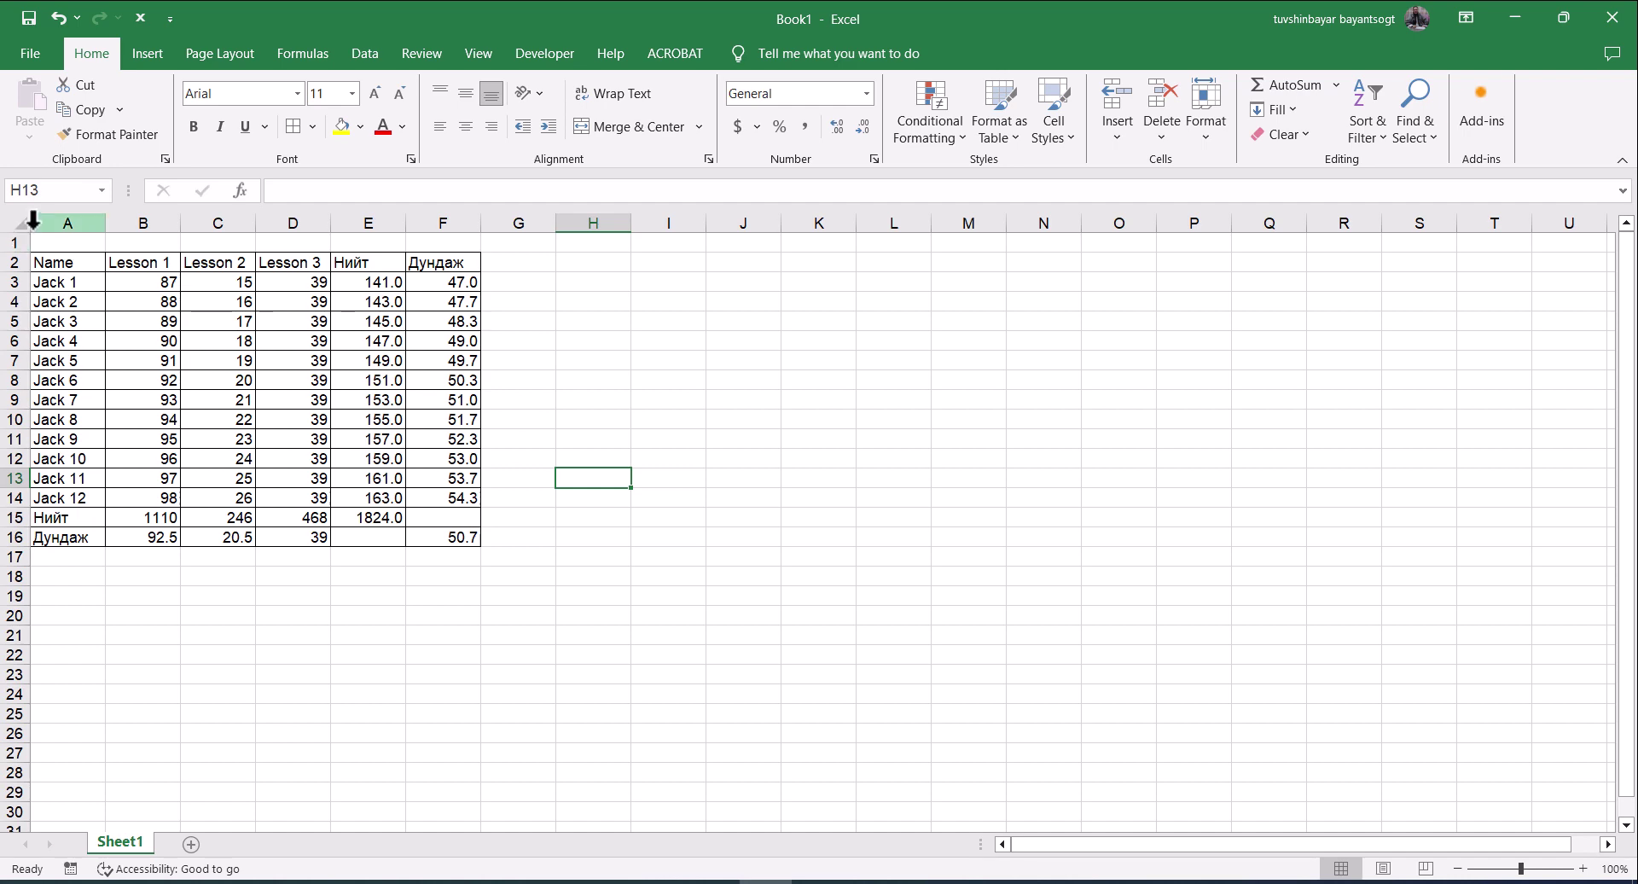
{"action": "key", "text": "ctrl+a"}
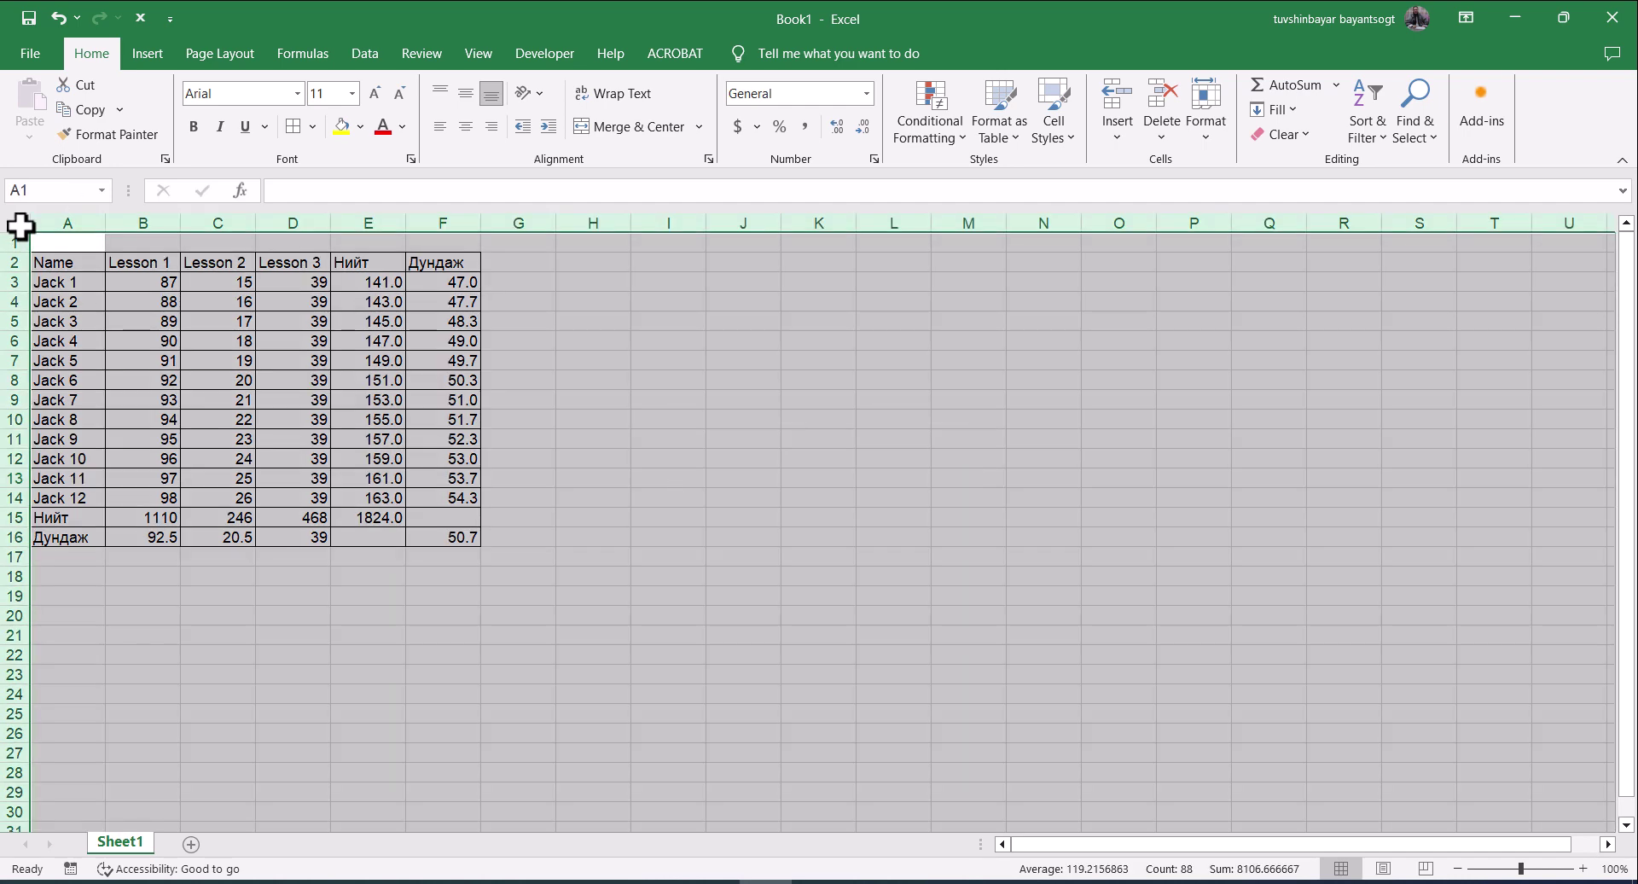
{"action": "right_click", "coordinate": [20, 226]}
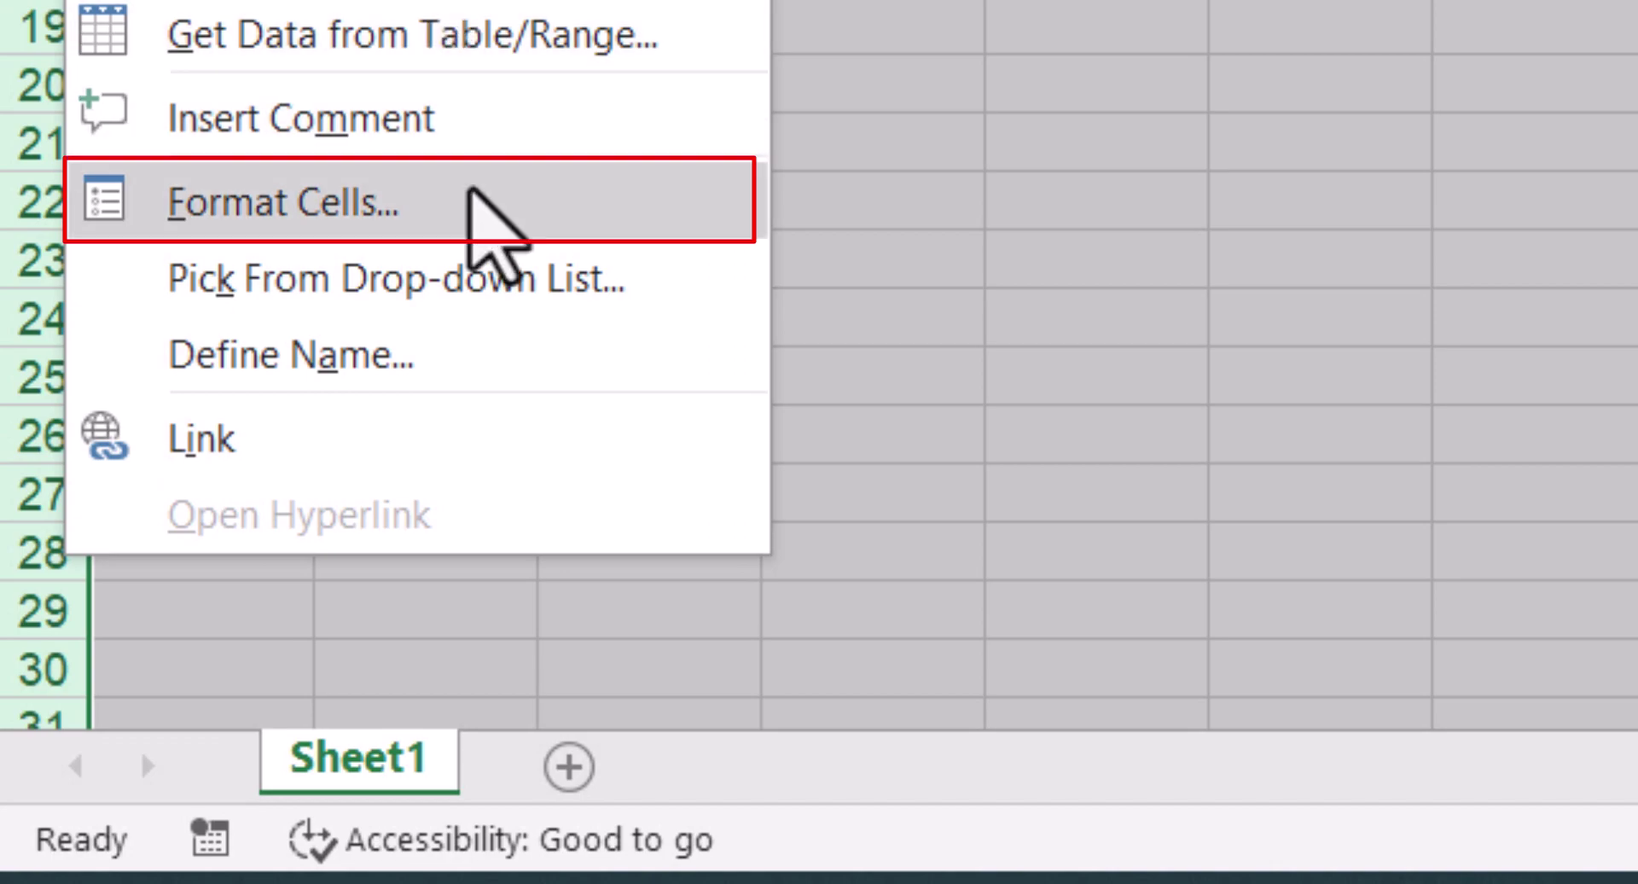
{"action": "left_click", "coordinate": [469, 189]}
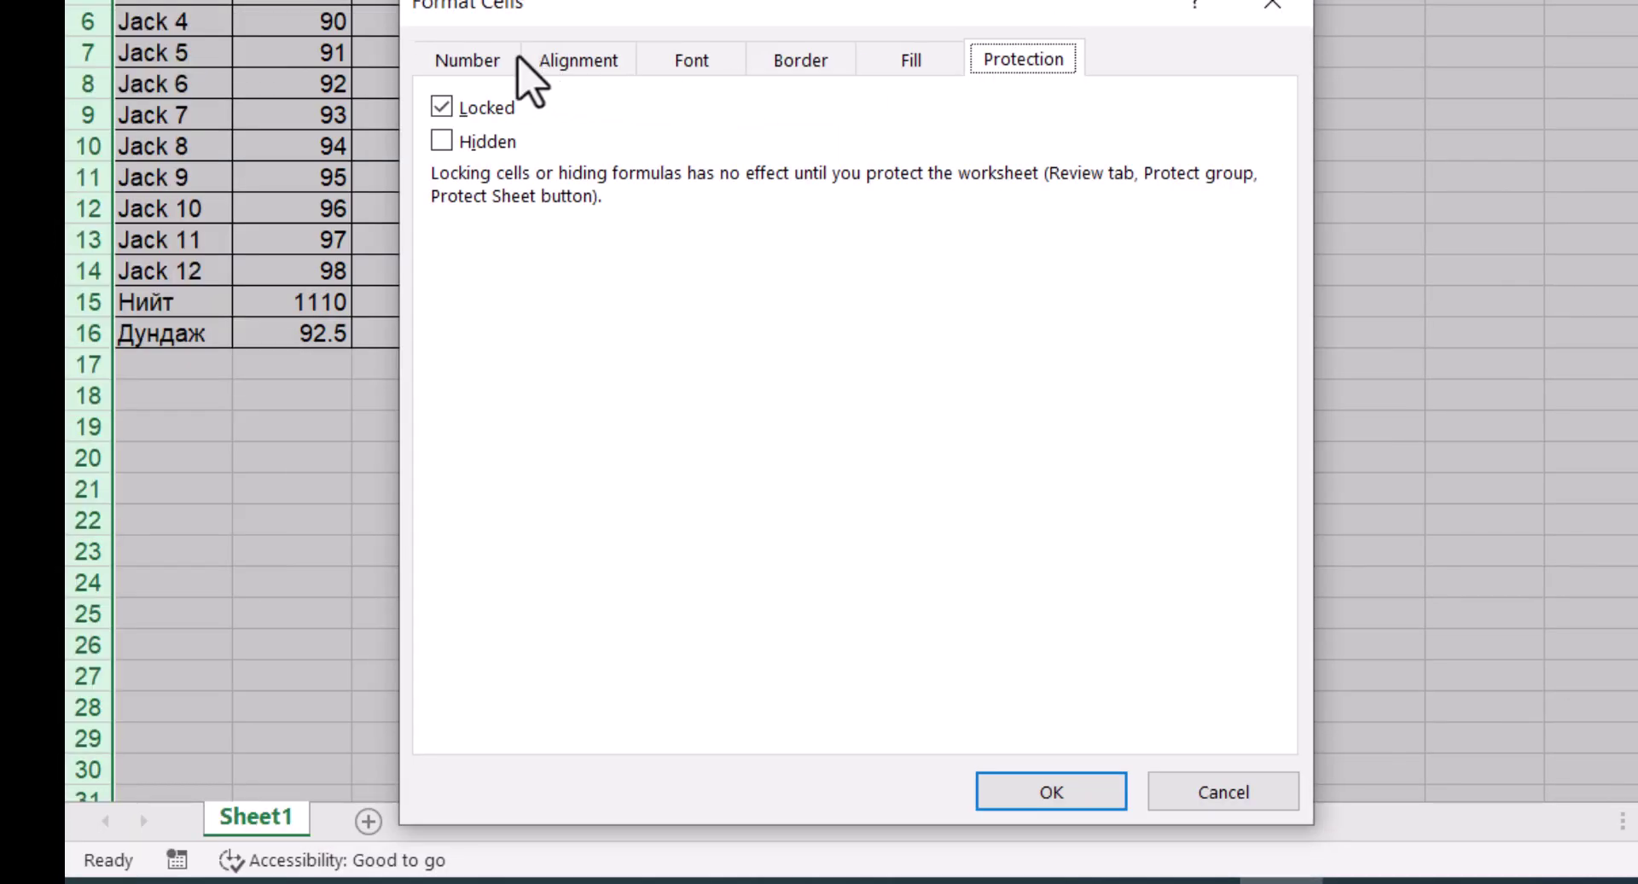
{"action": "left_click", "coordinate": [502, 58]}
{"action": "left_click", "coordinate": [1030, 61]}
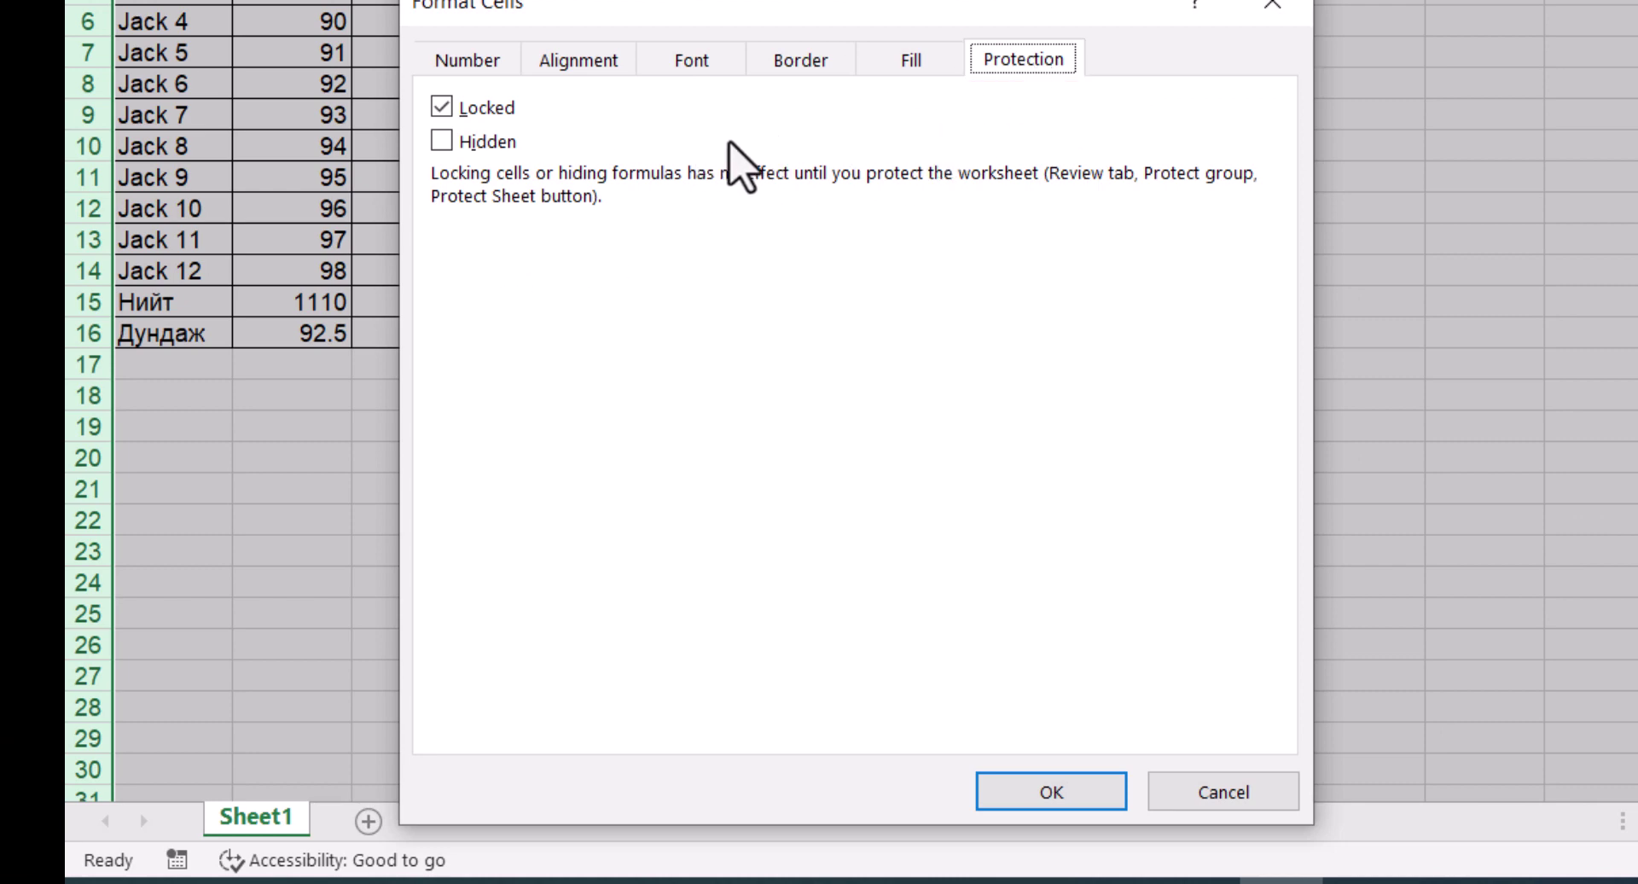
{"action": "left_click", "coordinate": [443, 107]}
{"action": "left_click", "coordinate": [1051, 792]}
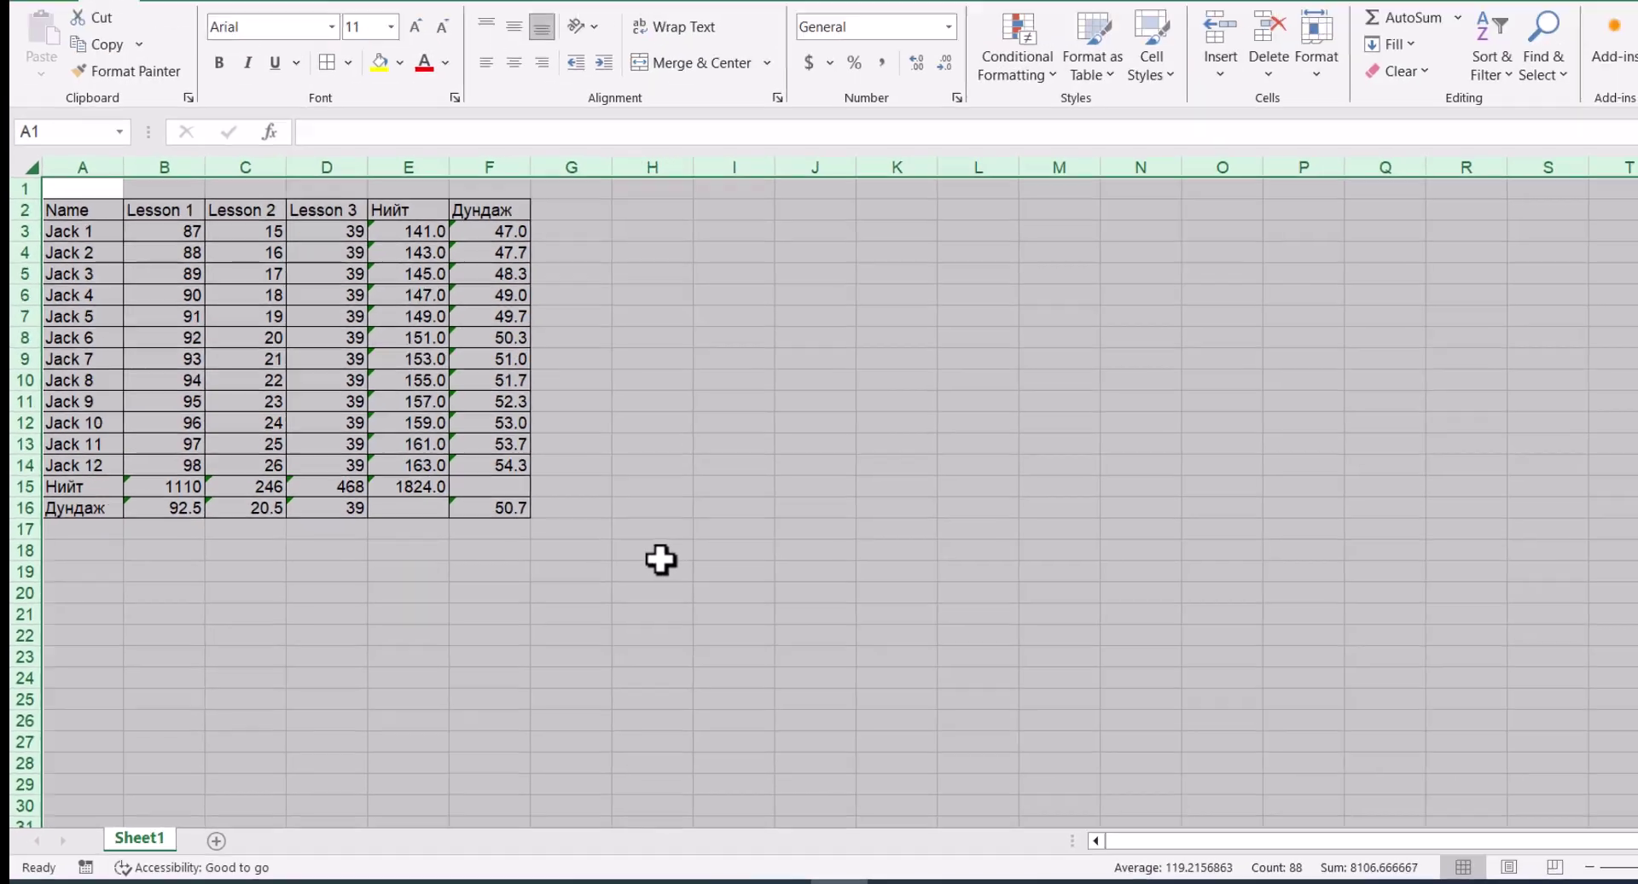
{"action": "left_click", "coordinate": [1020, 396]}
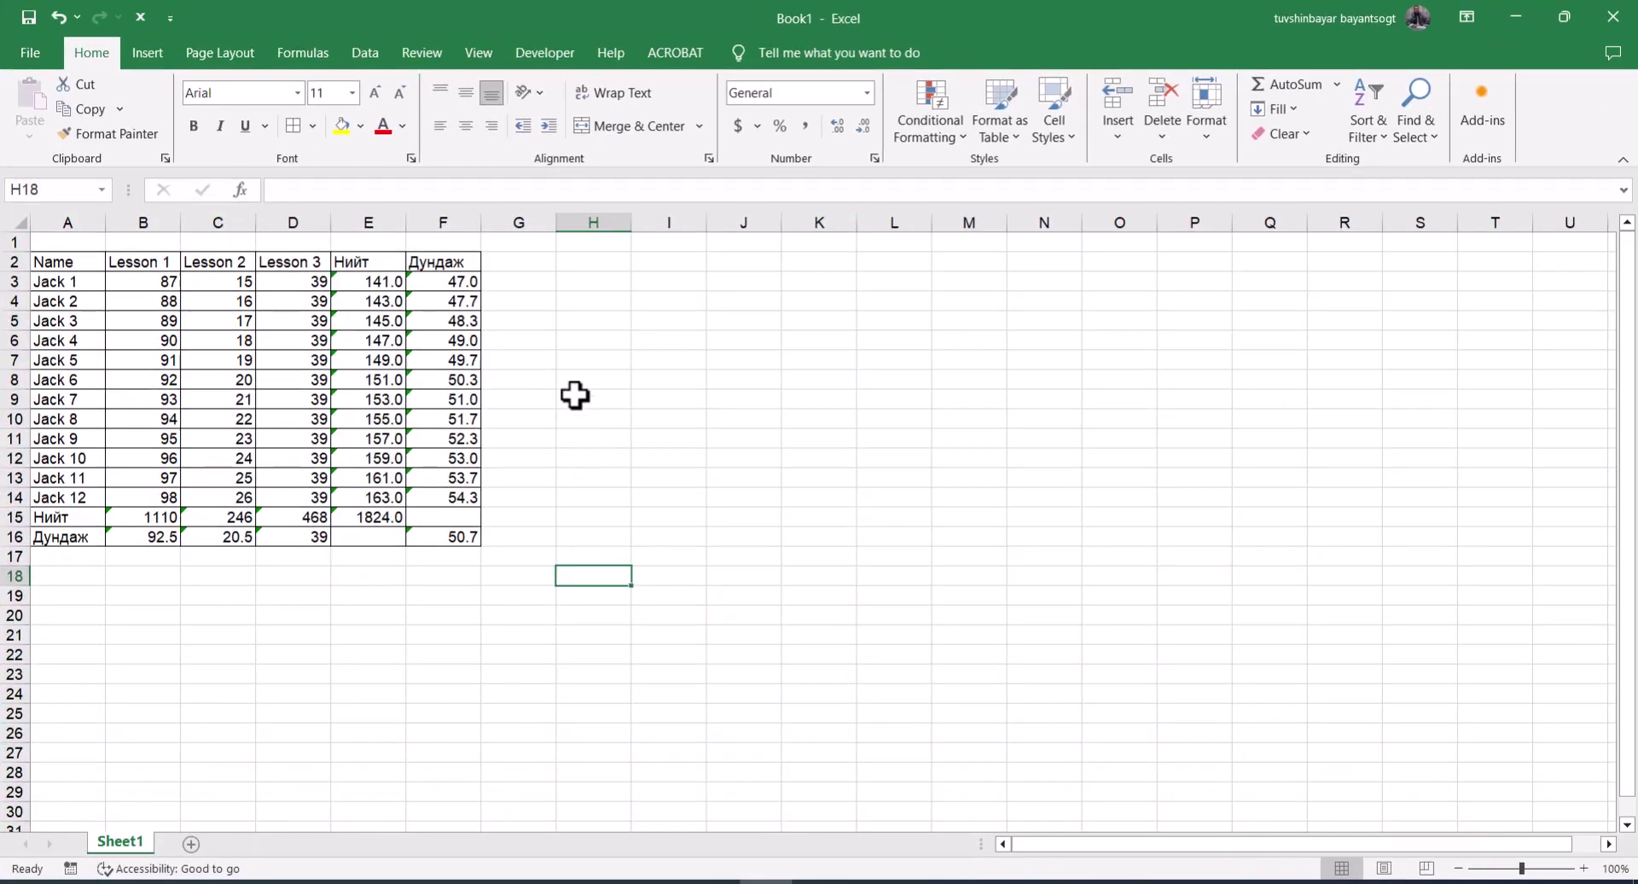
Inspect the total and average formulas in columns E and F and in the Нийт and Дундаж rows
{"action": "left_click", "coordinate": [385, 281]}
{"action": "left_click", "coordinate": [422, 284]}
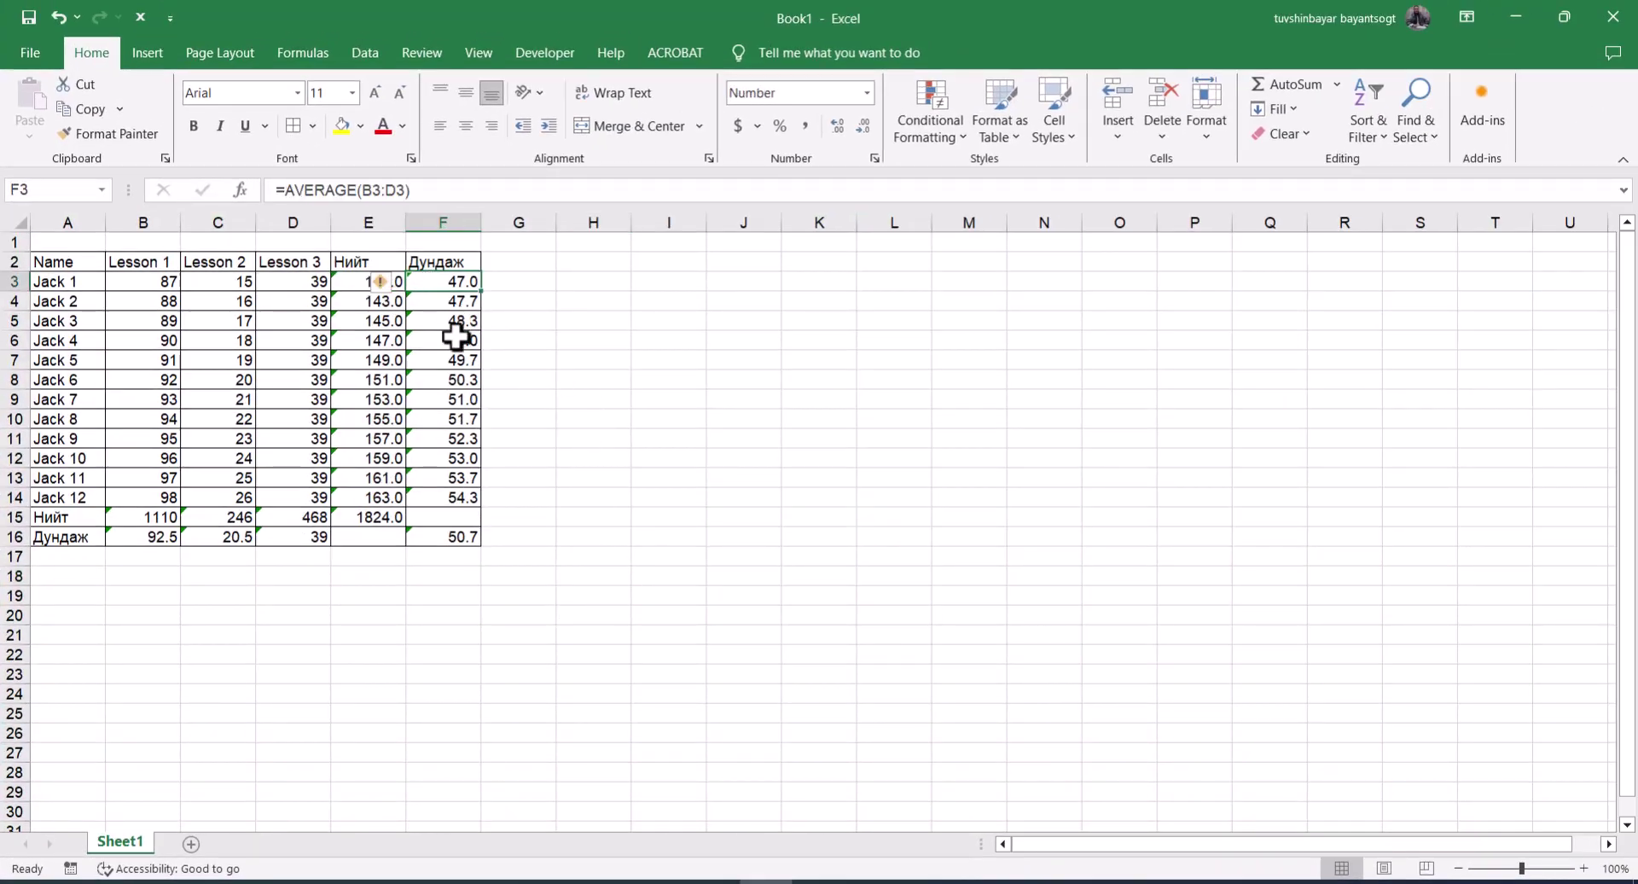
{"action": "left_click", "coordinate": [443, 359]}
{"action": "left_click", "coordinate": [444, 438]}
{"action": "left_click", "coordinate": [171, 523]}
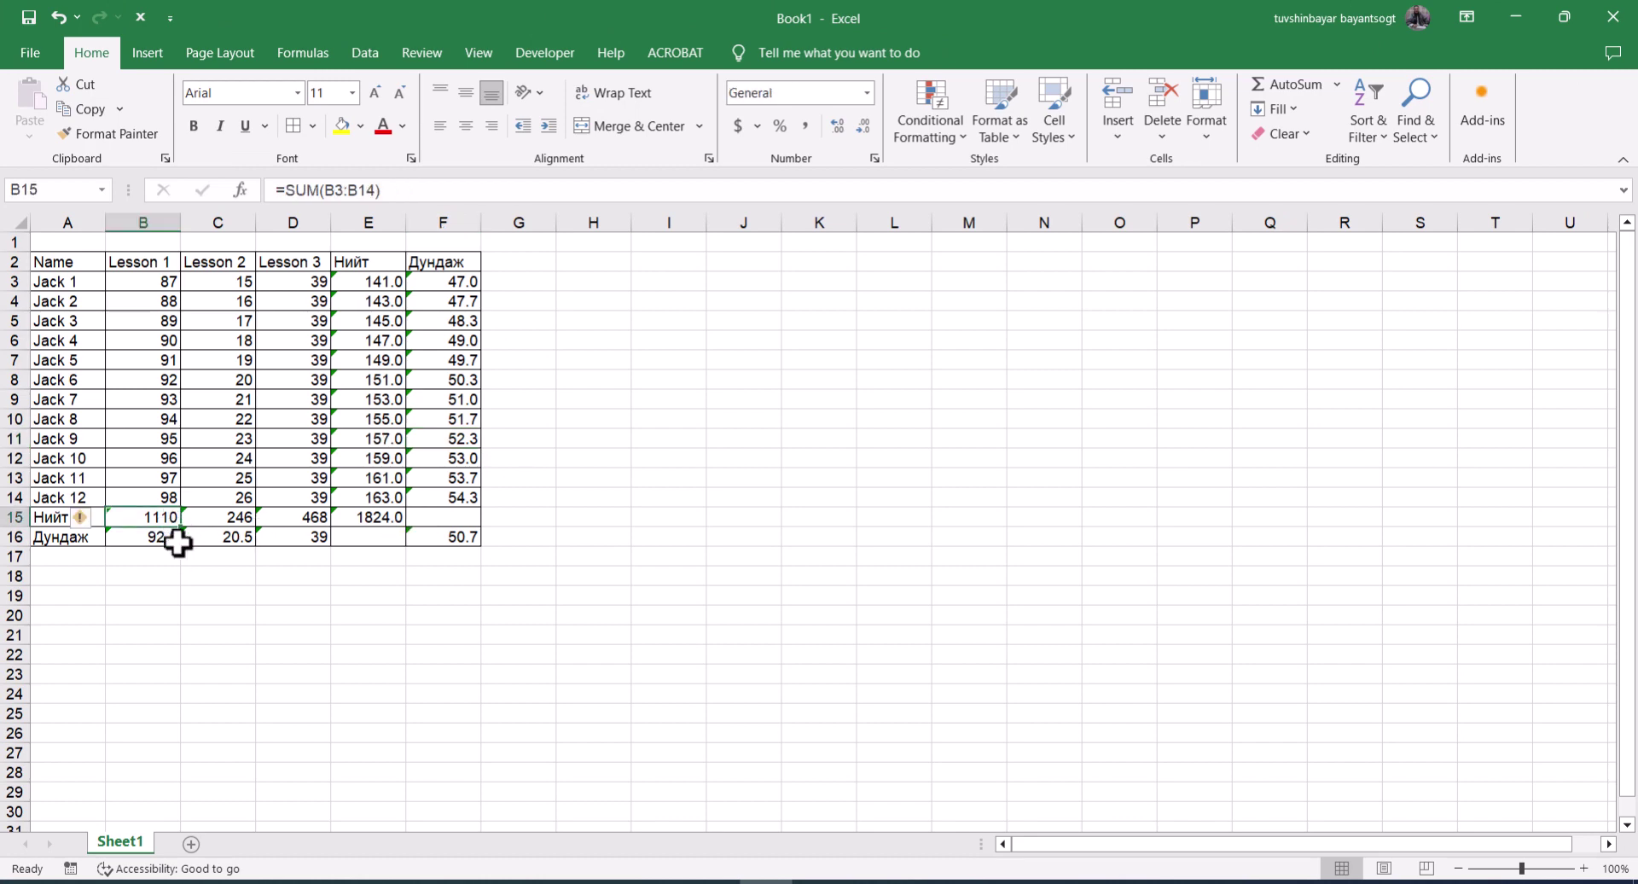
{"action": "left_click", "coordinate": [218, 538]}
{"action": "left_click", "coordinate": [431, 538]}
{"action": "left_click", "coordinate": [357, 517]}
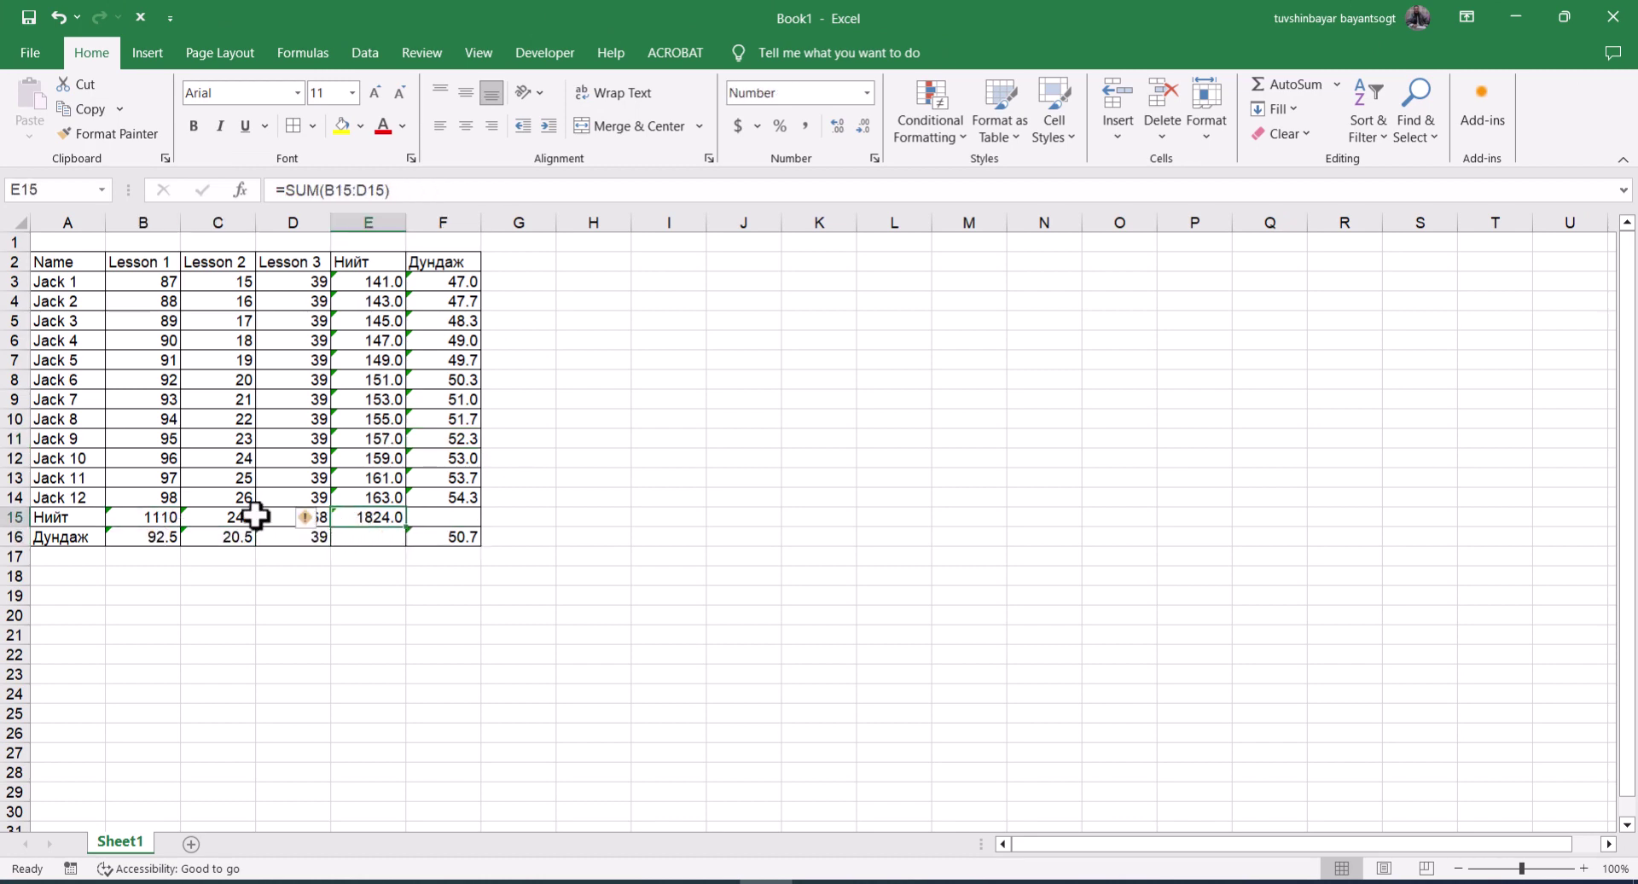
{"action": "left_click", "coordinate": [220, 517]}
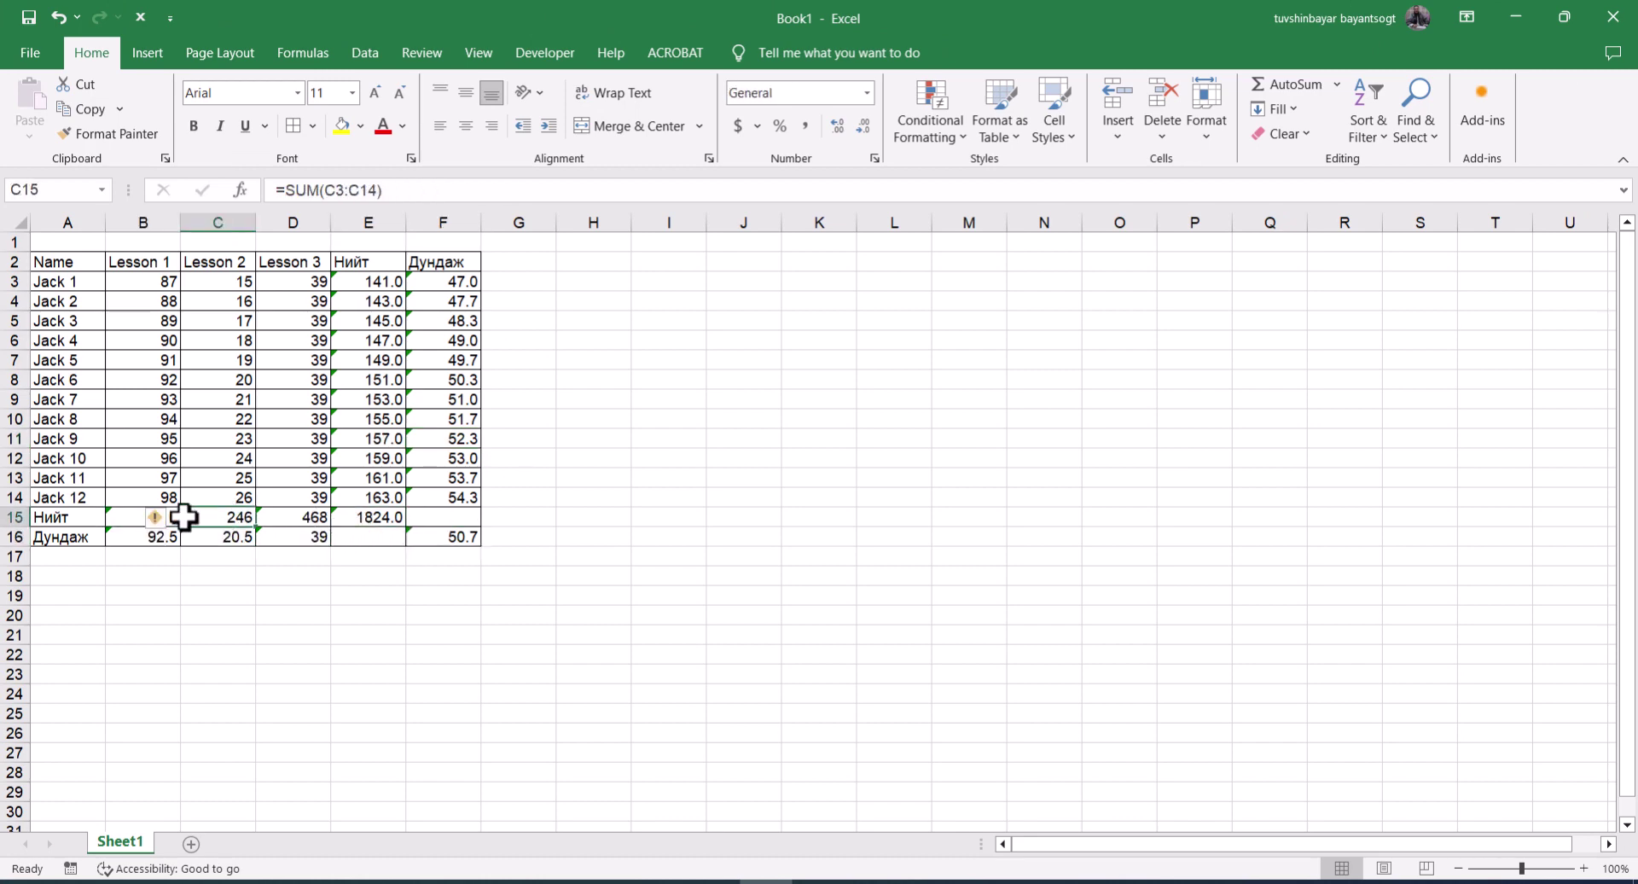
{"action": "left_click", "coordinate": [134, 521]}
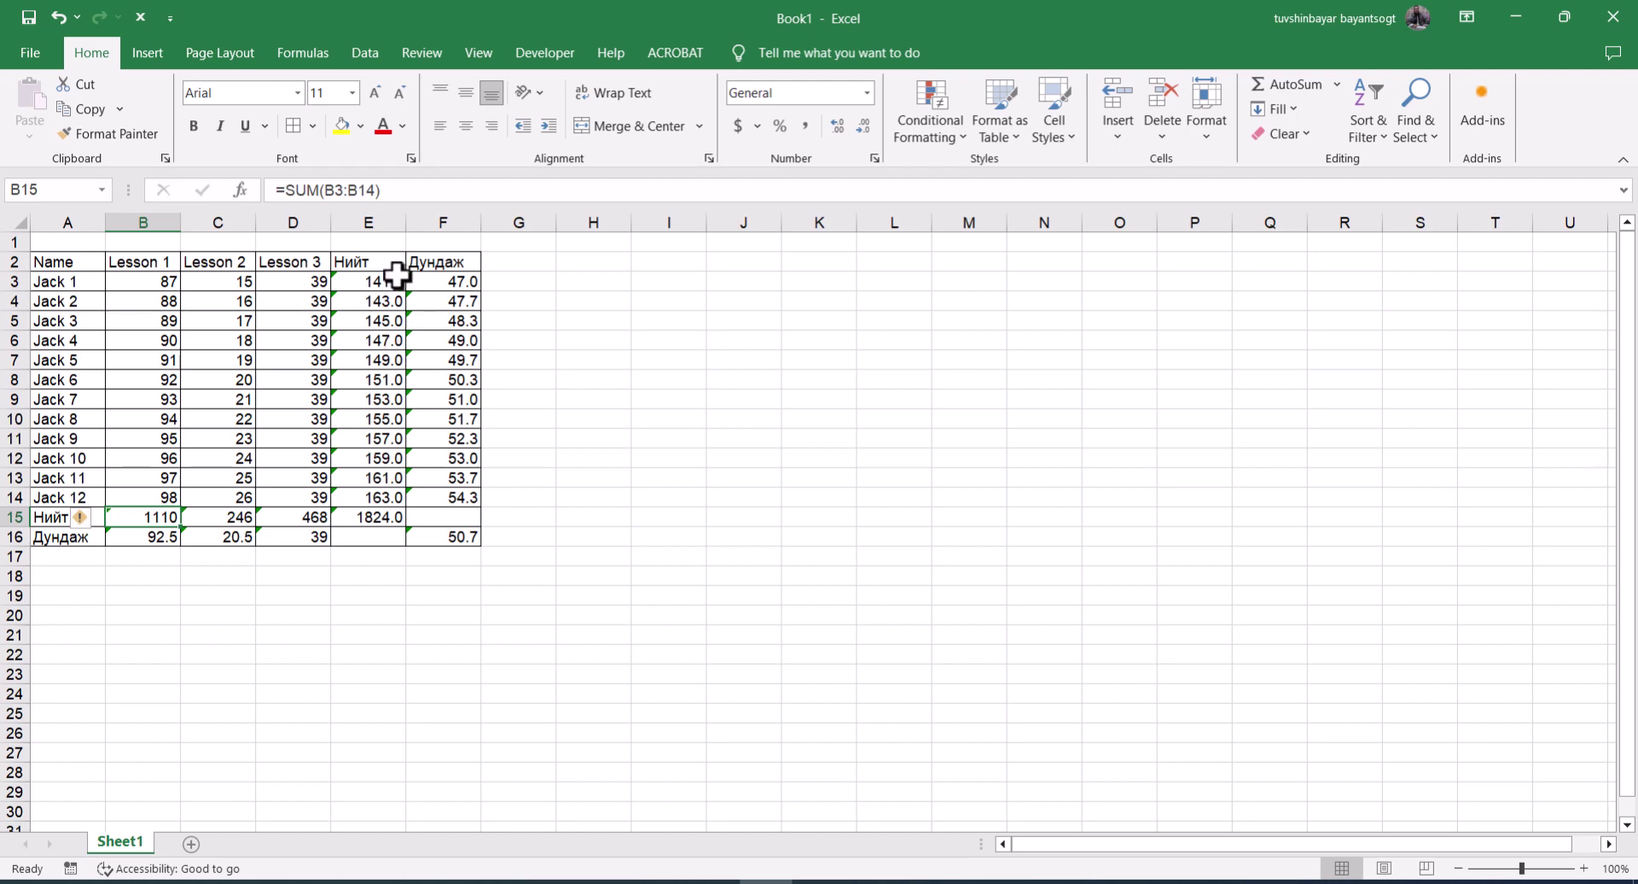
Highlight the formula range E3:F16, deselect it, and bring up Home > Find & Select
{"action": "left_click_drag", "start_coordinate": [397, 282], "coordinate": [444, 530]}
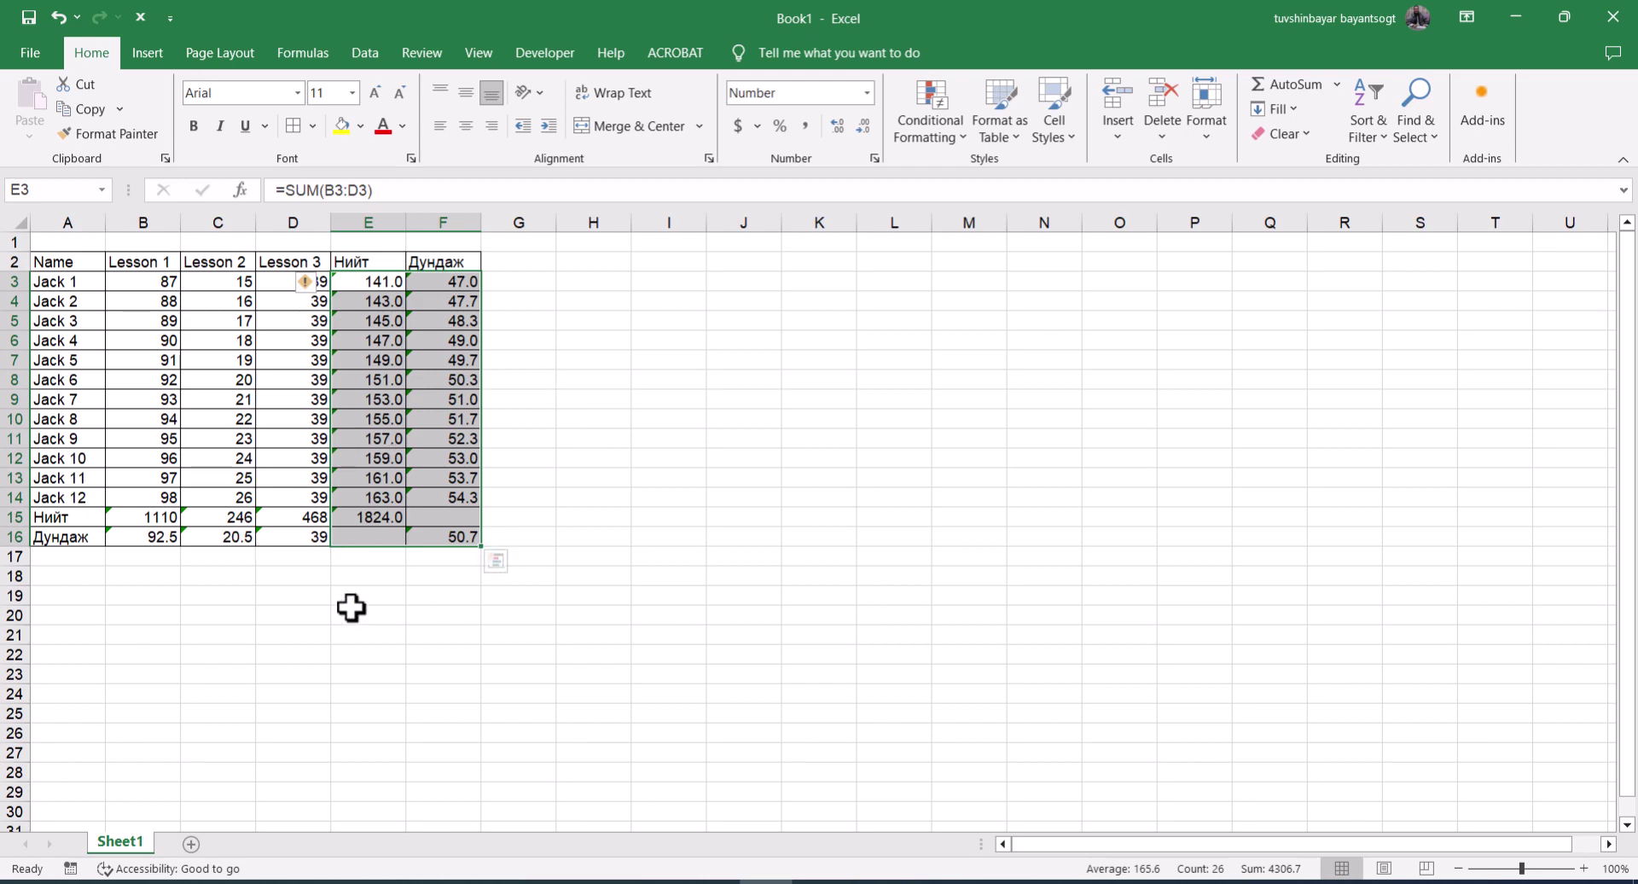
{"action": "left_click", "coordinate": [584, 559]}
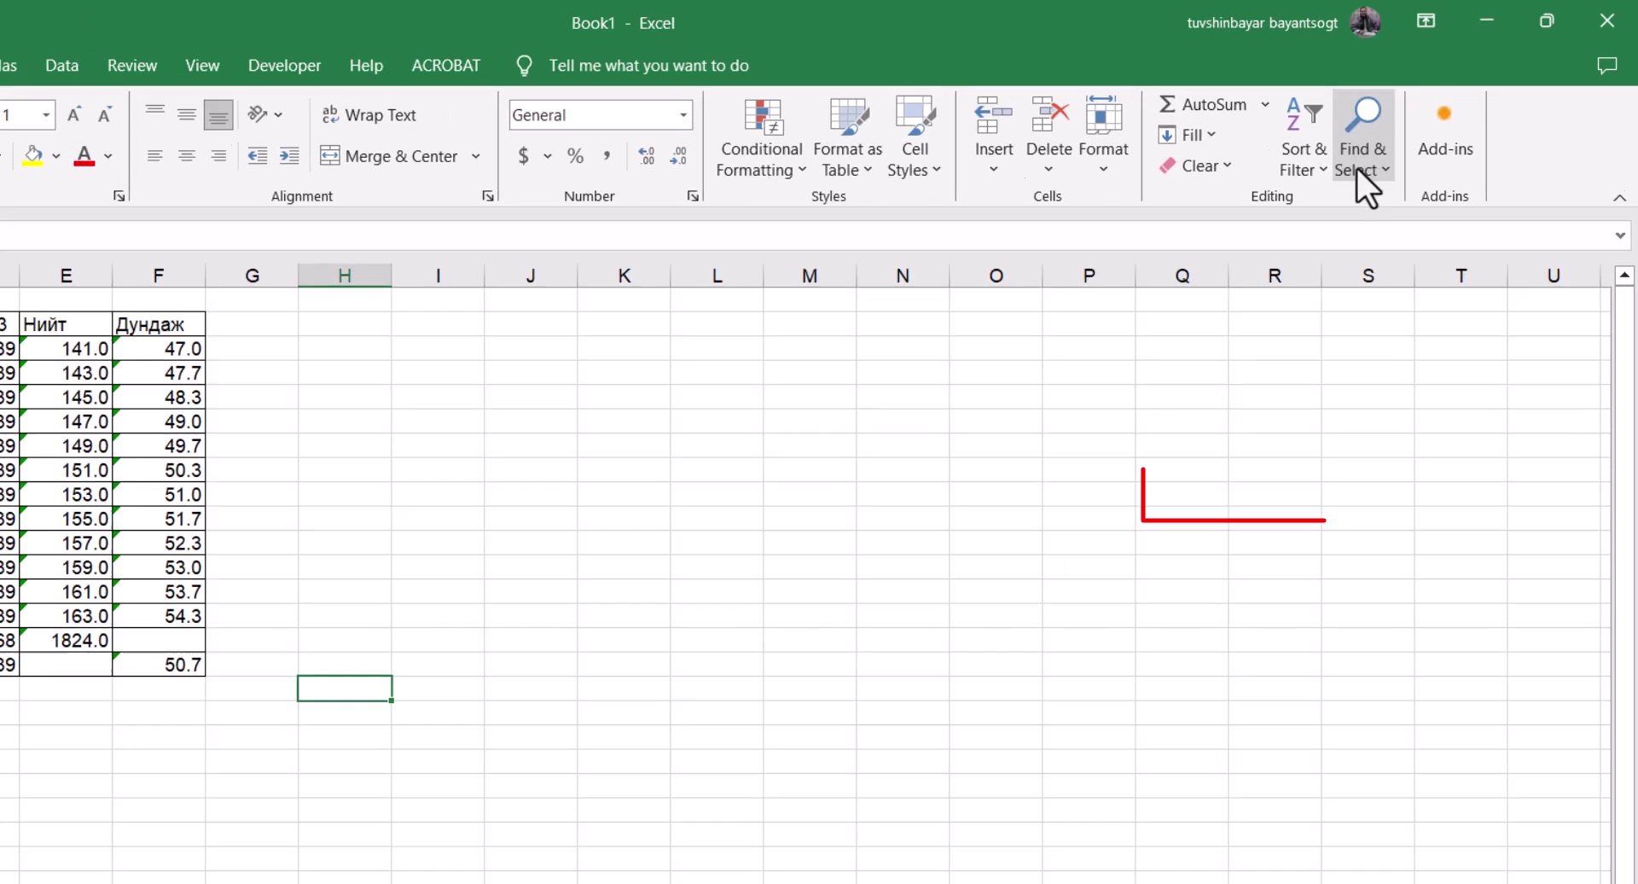
{"action": "left_click", "coordinate": [1415, 132]}
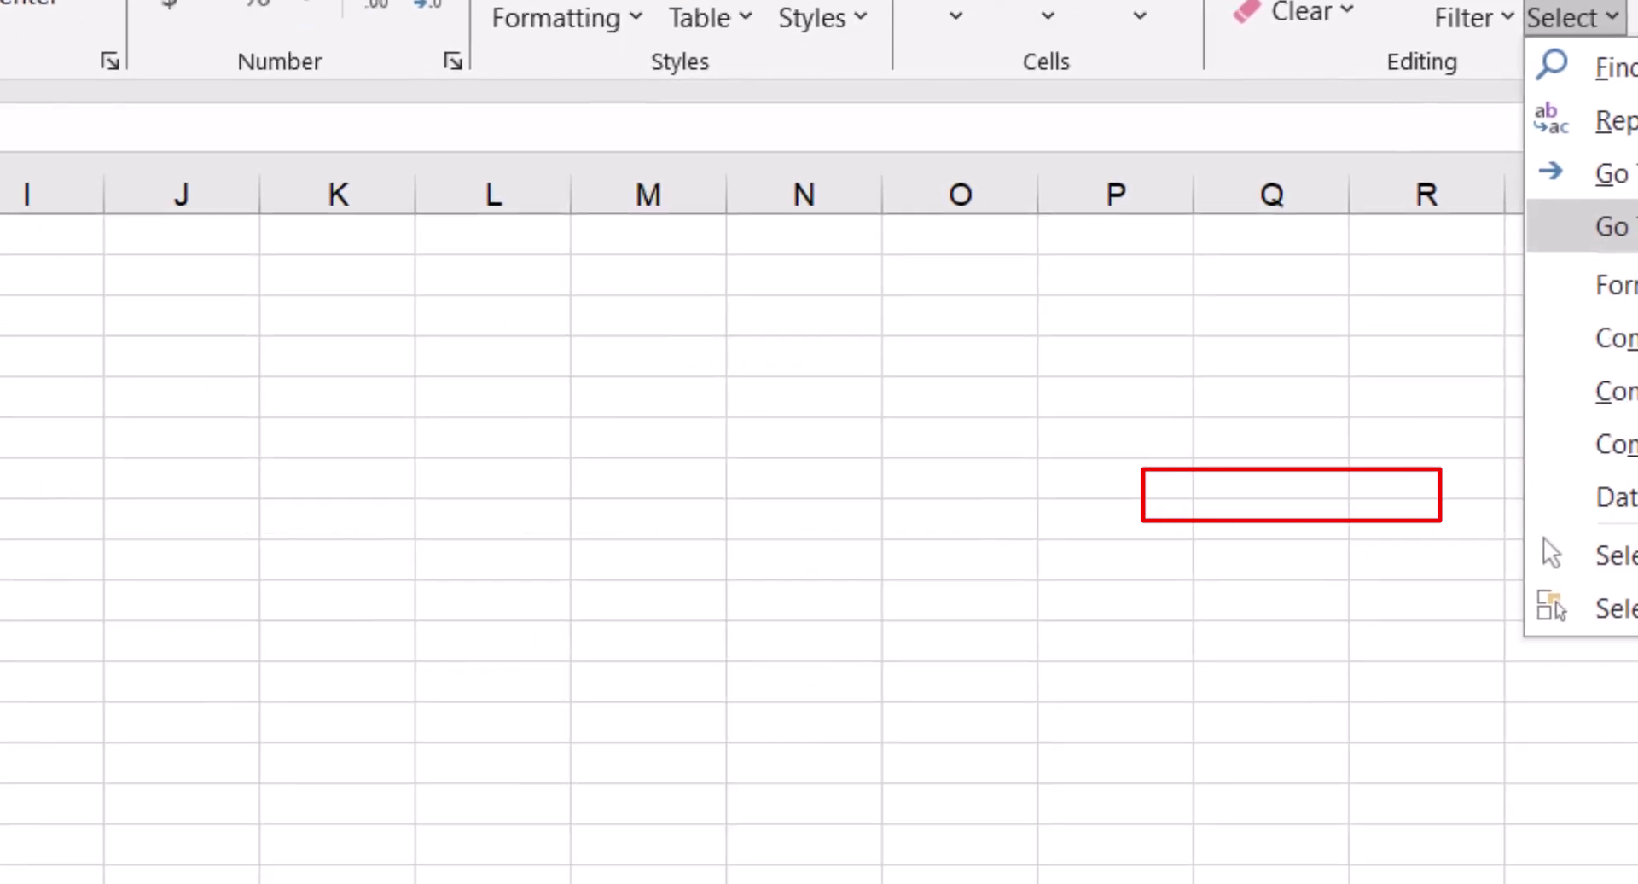
Use Go To Special with the Formulas option to select every formula cell
{"action": "left_click", "coordinate": [1279, 499]}
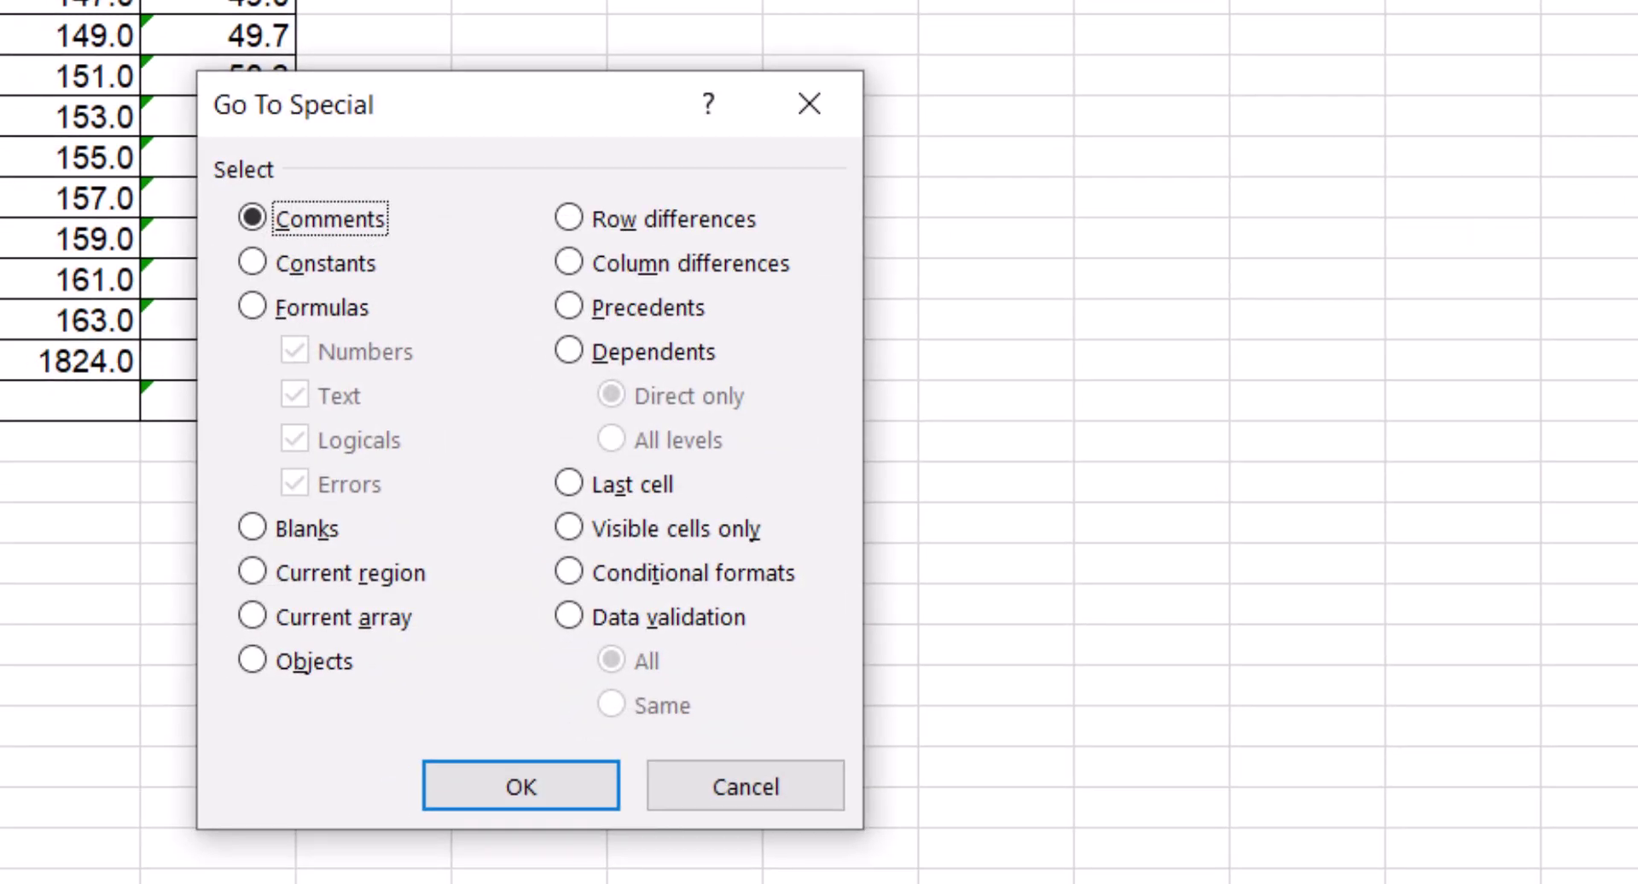
{"action": "left_click_drag", "start_coordinate": [568, 111], "coordinate": [930, 51]}
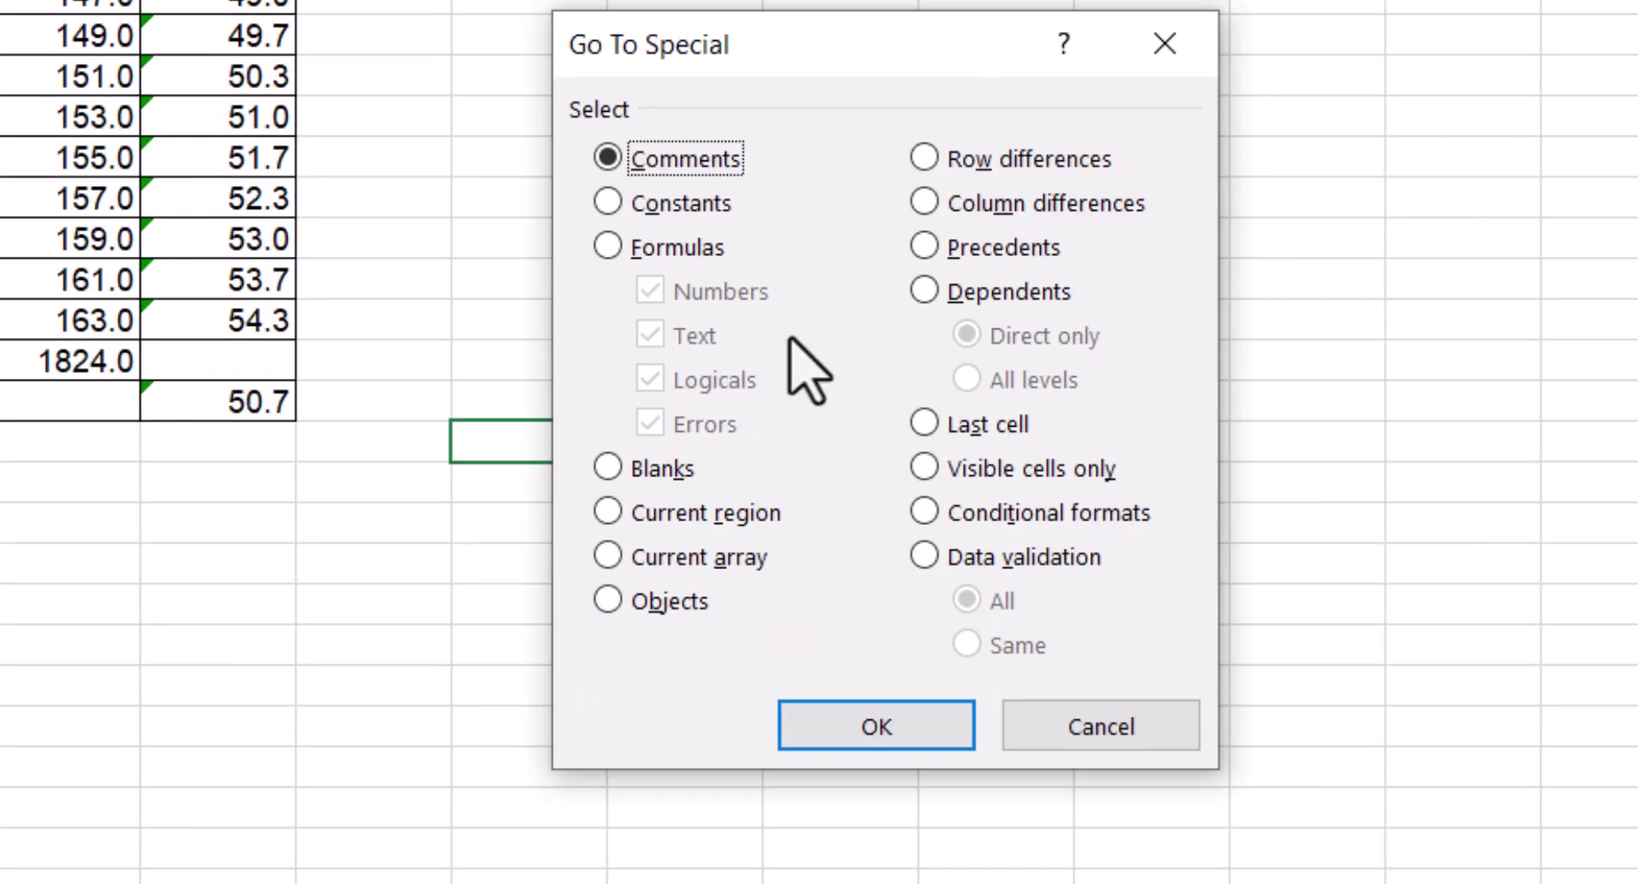
{"action": "left_click", "coordinate": [607, 246]}
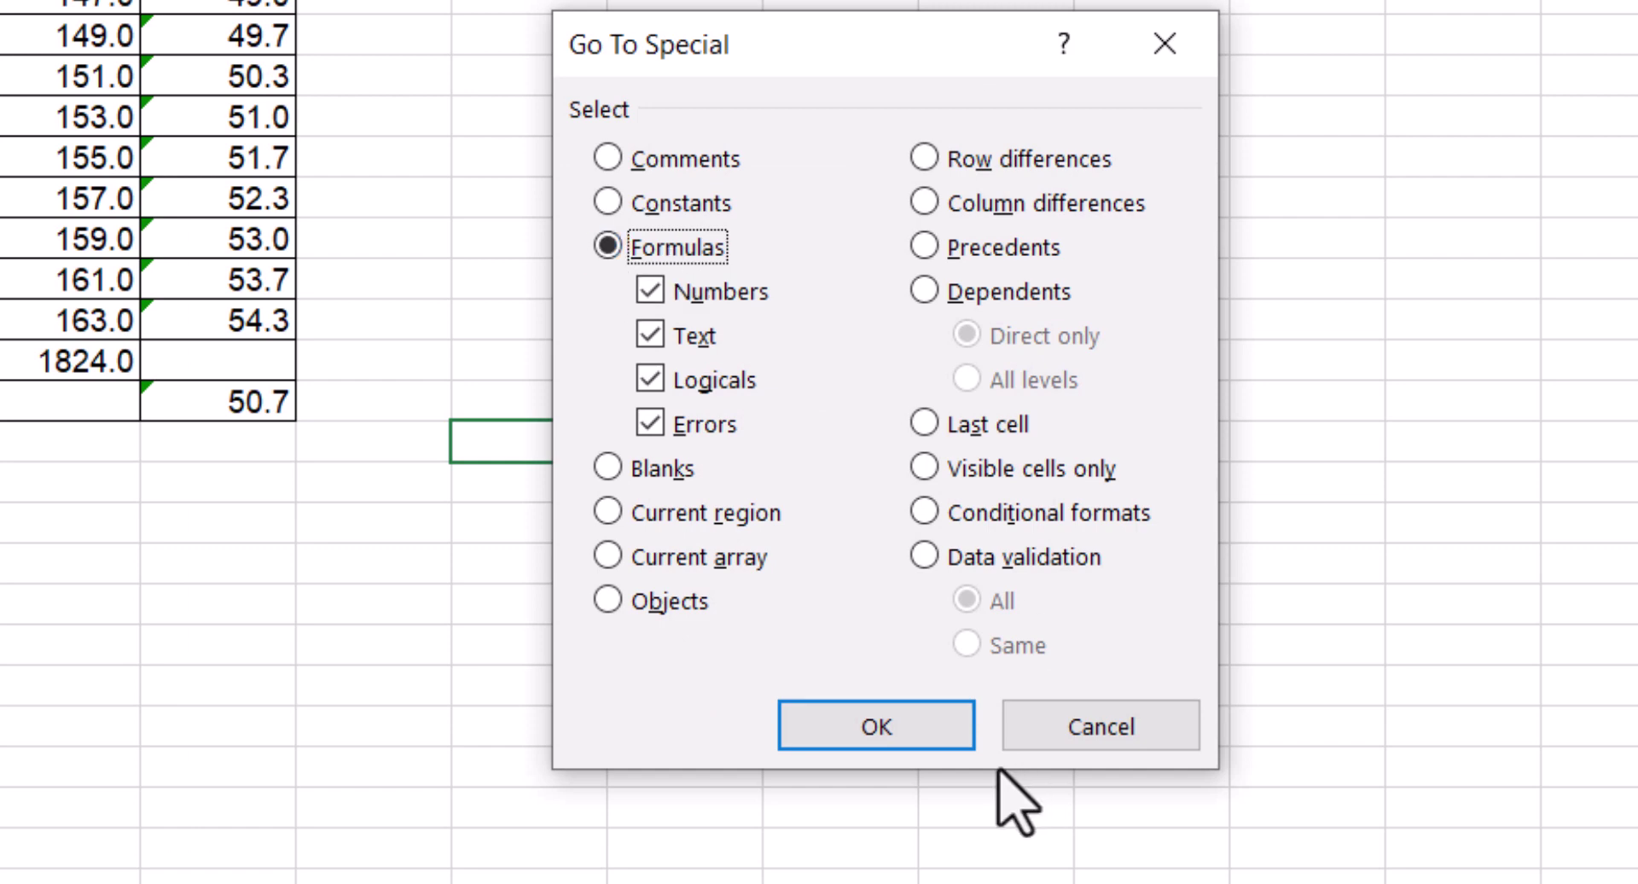
{"action": "left_click", "coordinate": [909, 738]}
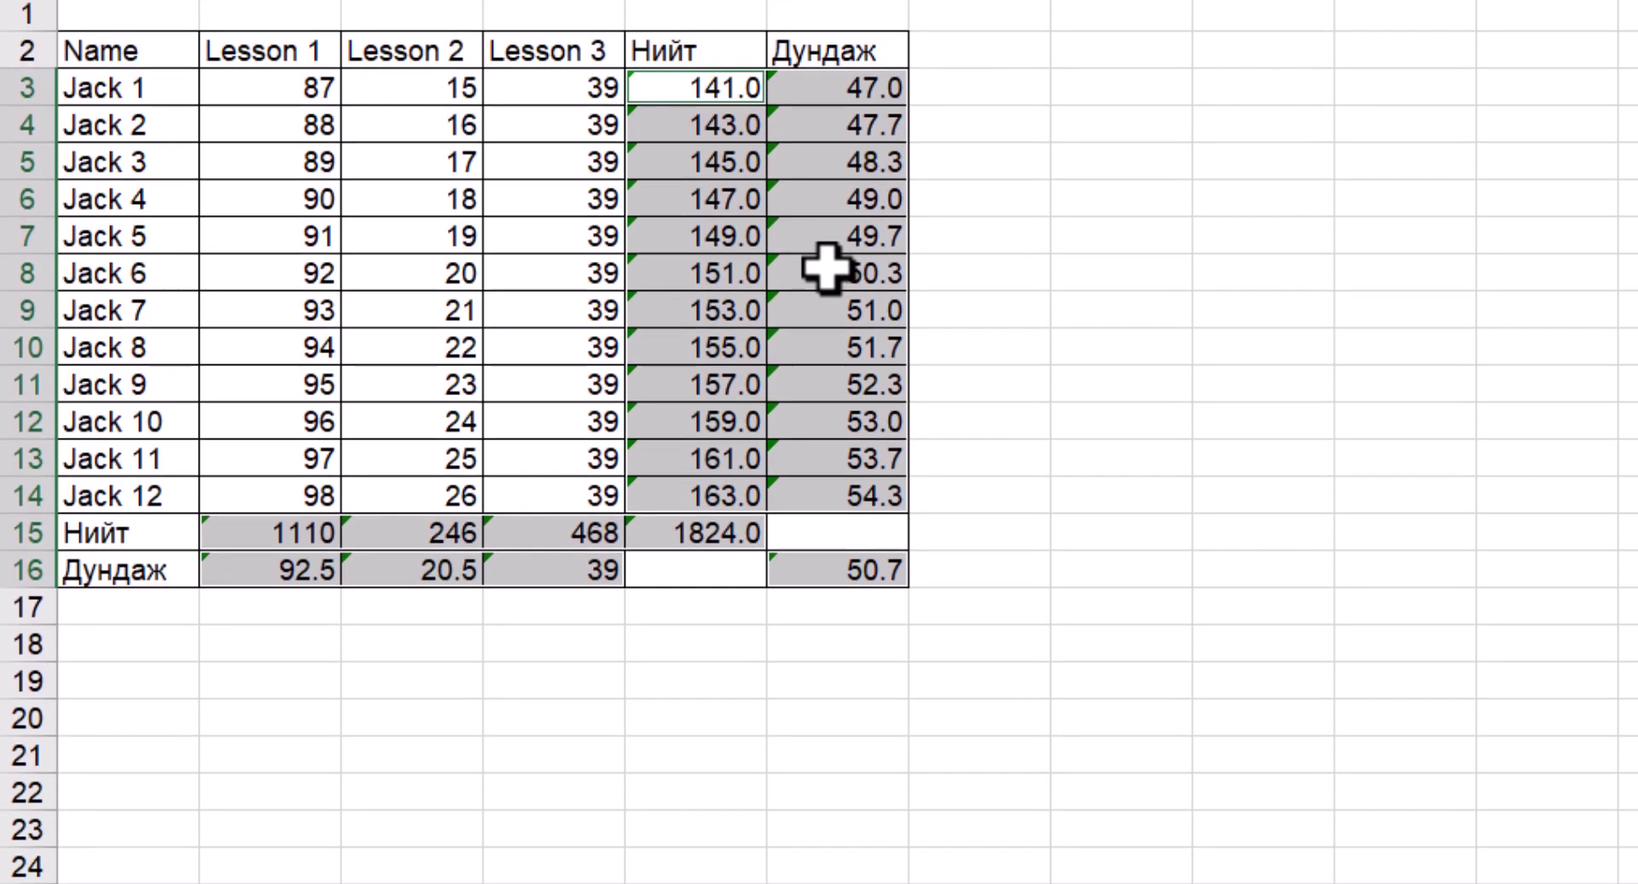
Tick Locked in Format Cells > Protection for the selected formula cells, then deselect them
{"action": "right_click", "coordinate": [828, 412]}
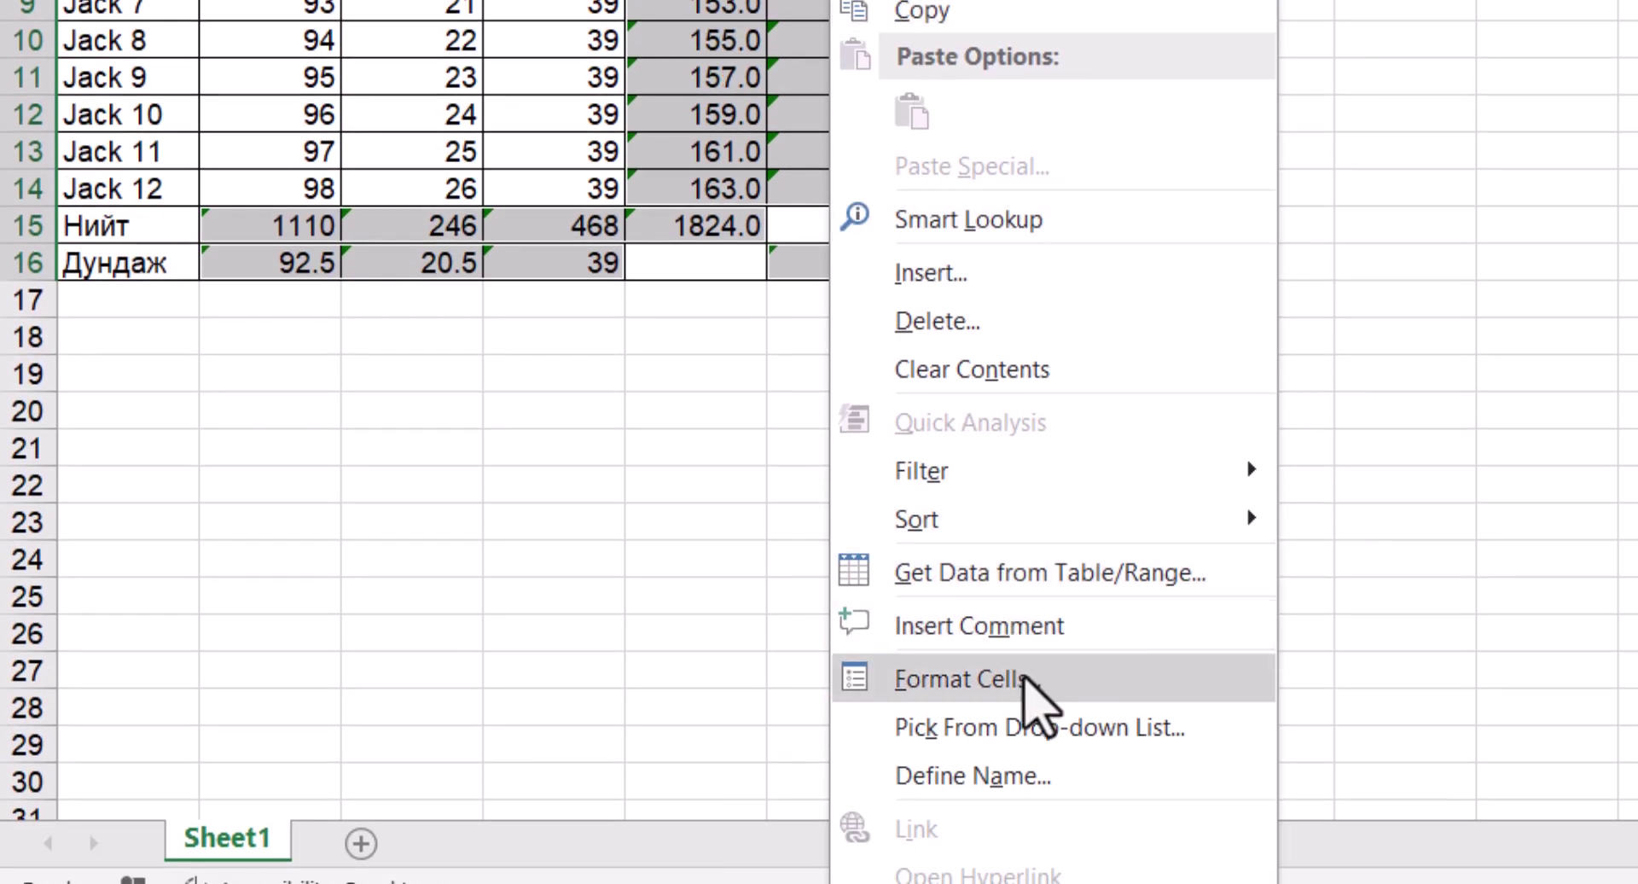
{"action": "left_click", "coordinate": [1025, 676]}
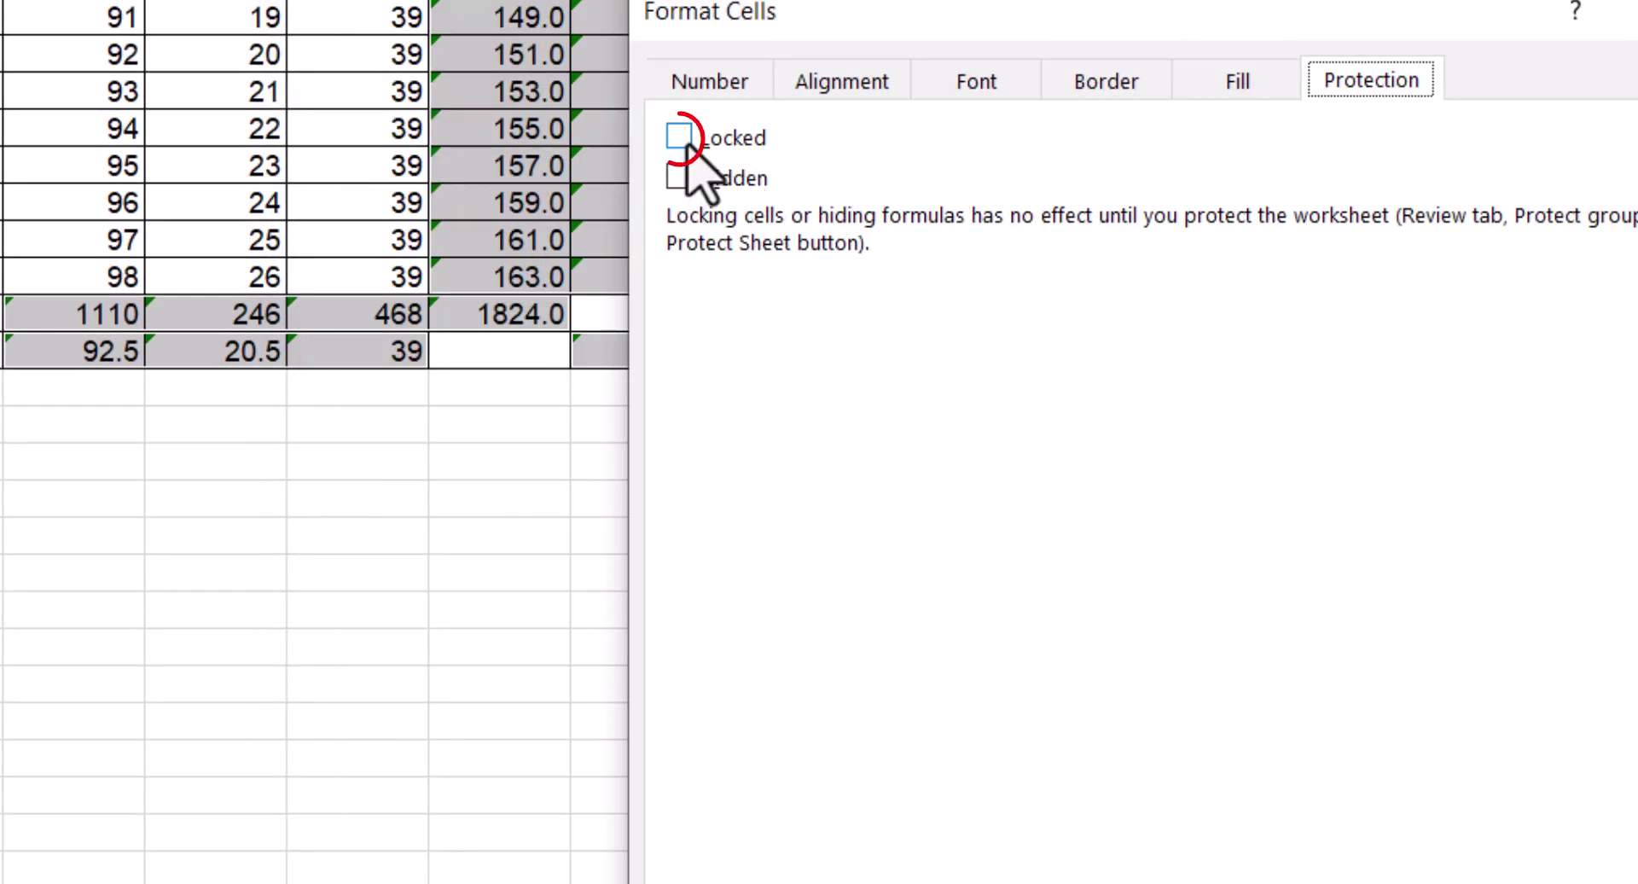
{"action": "left_click", "coordinate": [680, 137]}
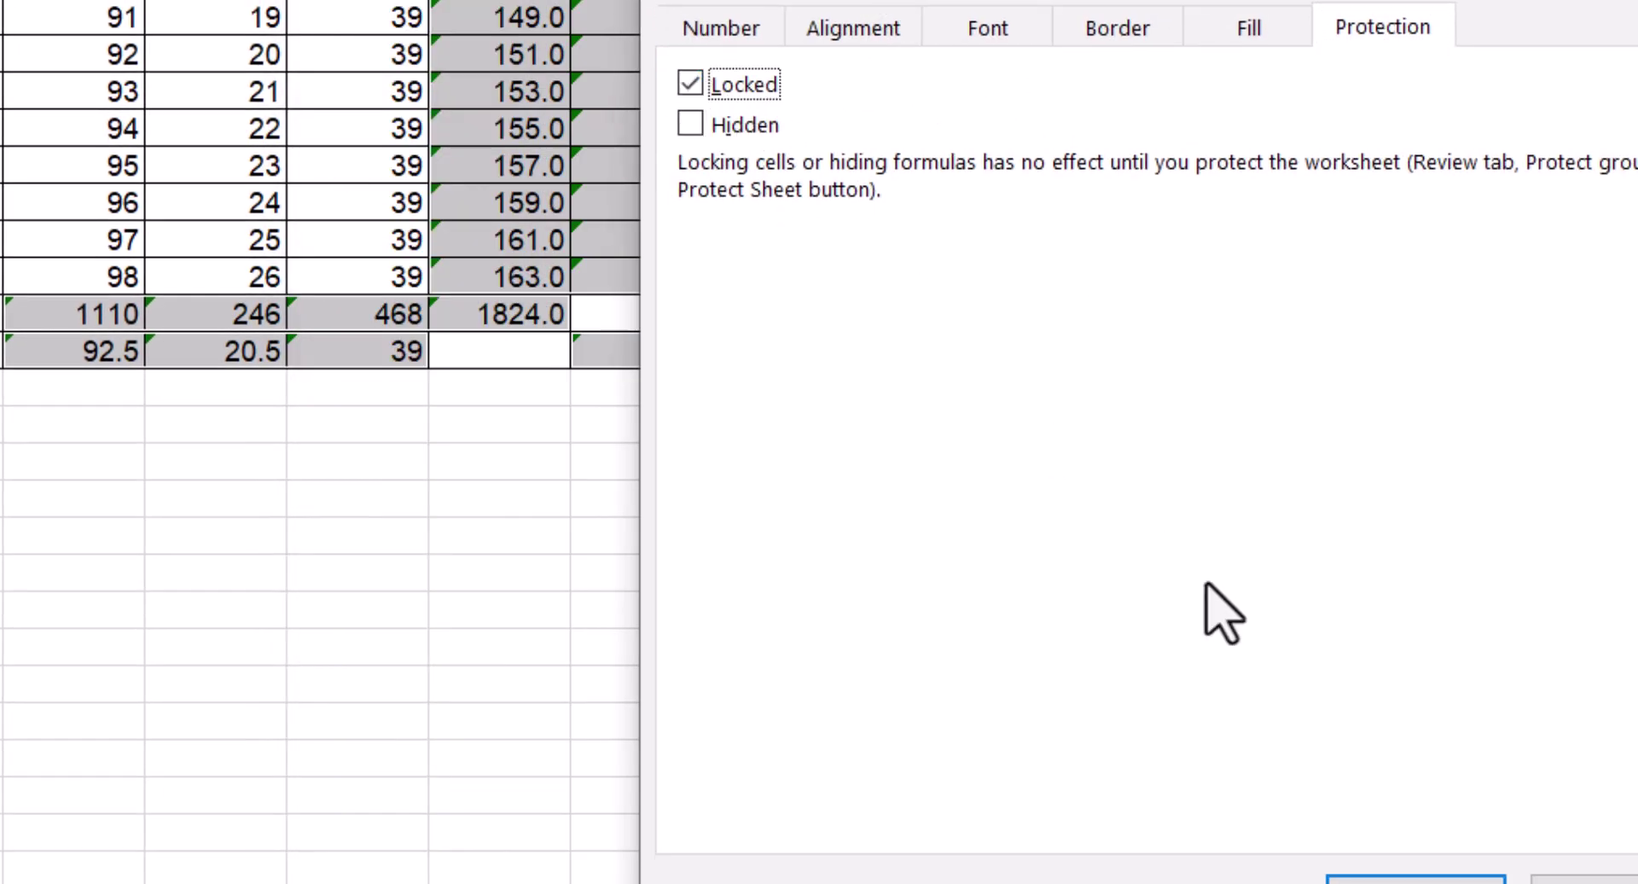
{"action": "left_click", "coordinate": [1417, 879]}
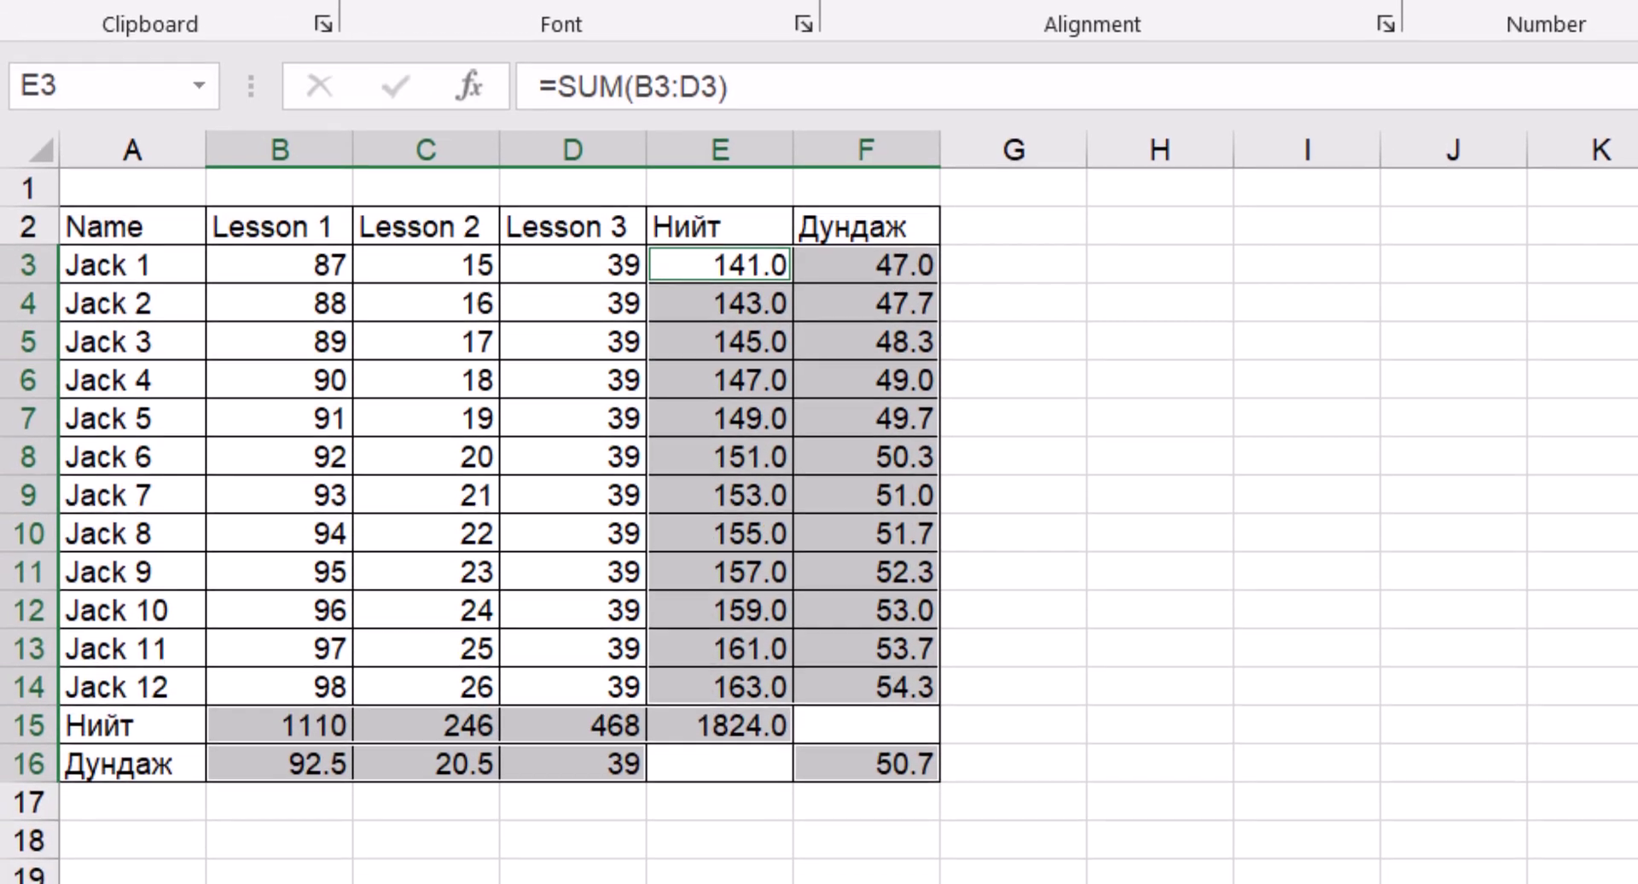
{"action": "left_click", "coordinate": [664, 748]}
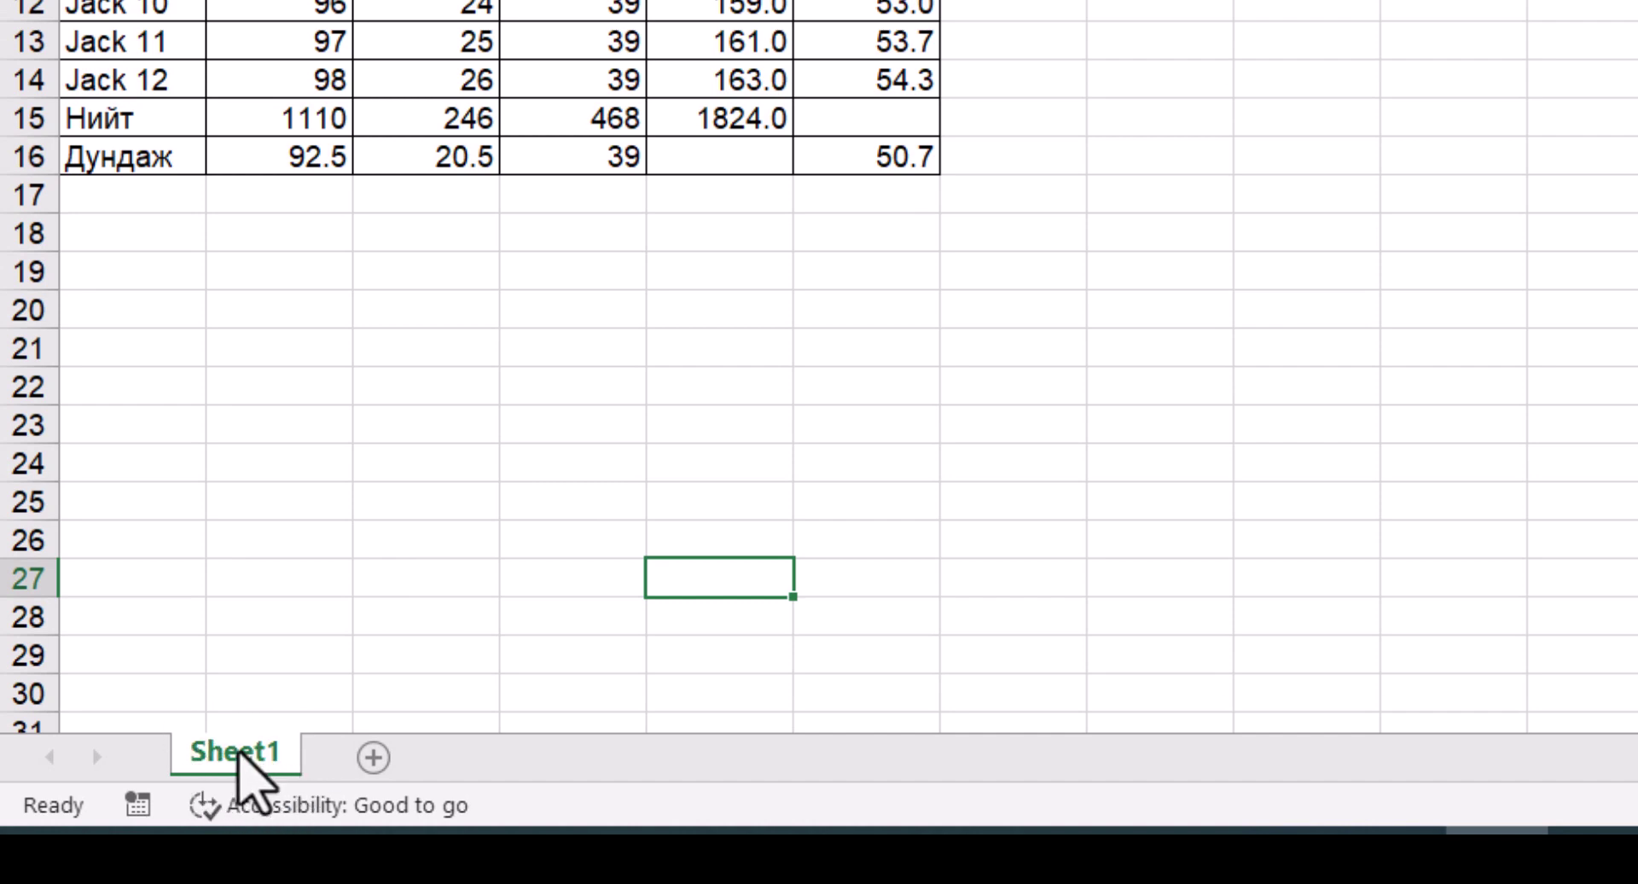
Protect Sheet1 with a password, entering it and then confirming it
{"action": "right_click", "coordinate": [242, 751]}
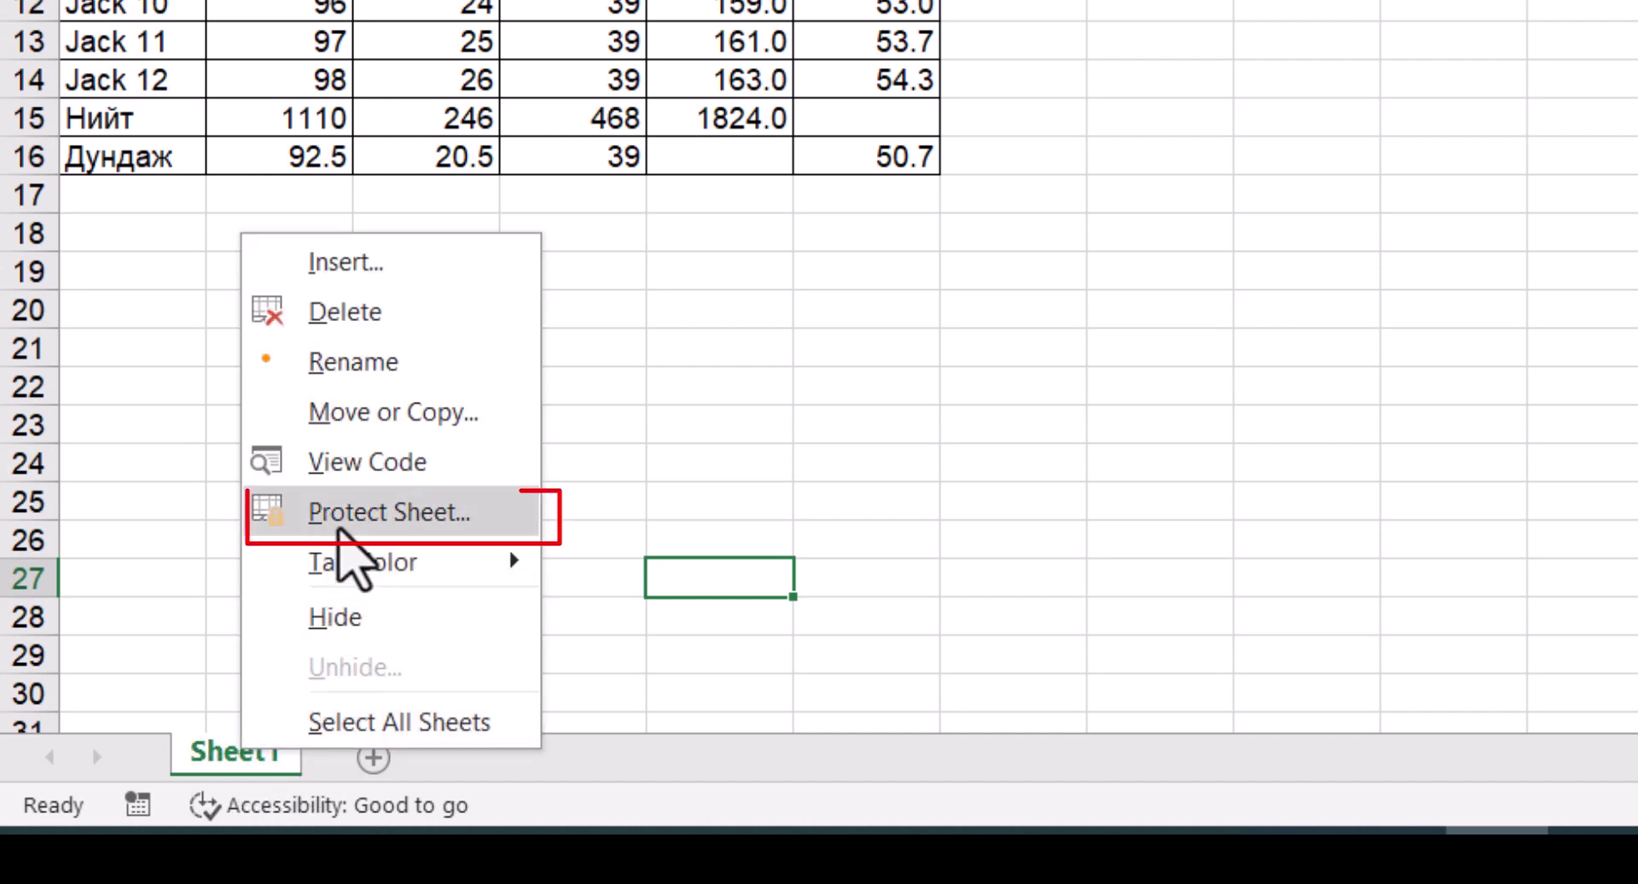
{"action": "left_click", "coordinate": [340, 525]}
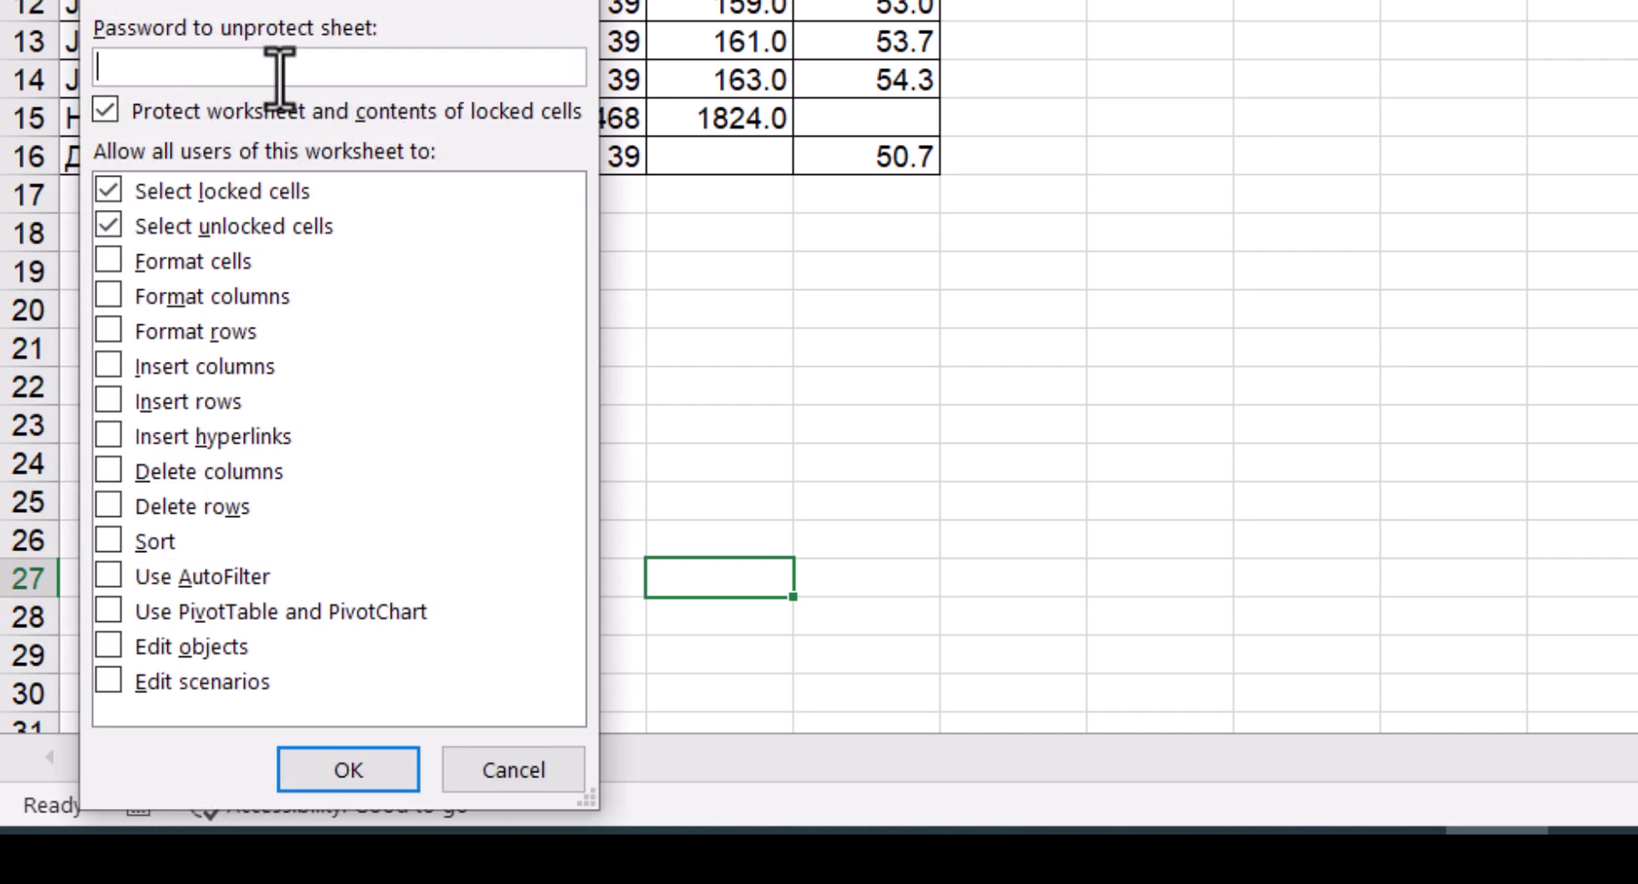
{"action": "type", "text": "123"}
{"action": "key", "text": "Return"}
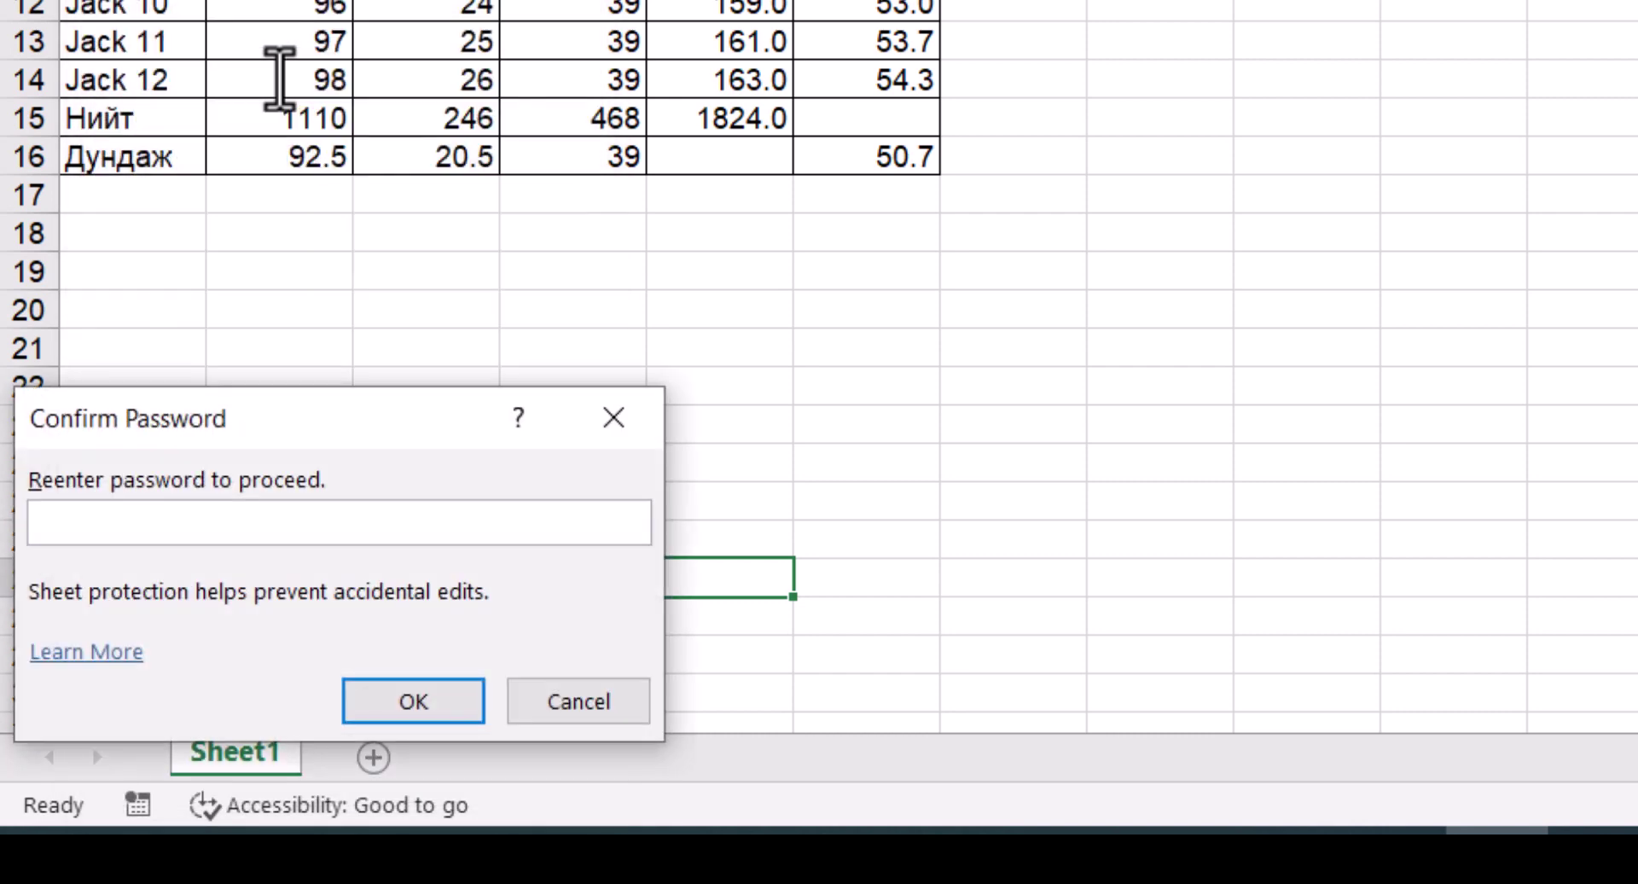
{"action": "type", "text": "123"}
{"action": "key", "text": "Return"}
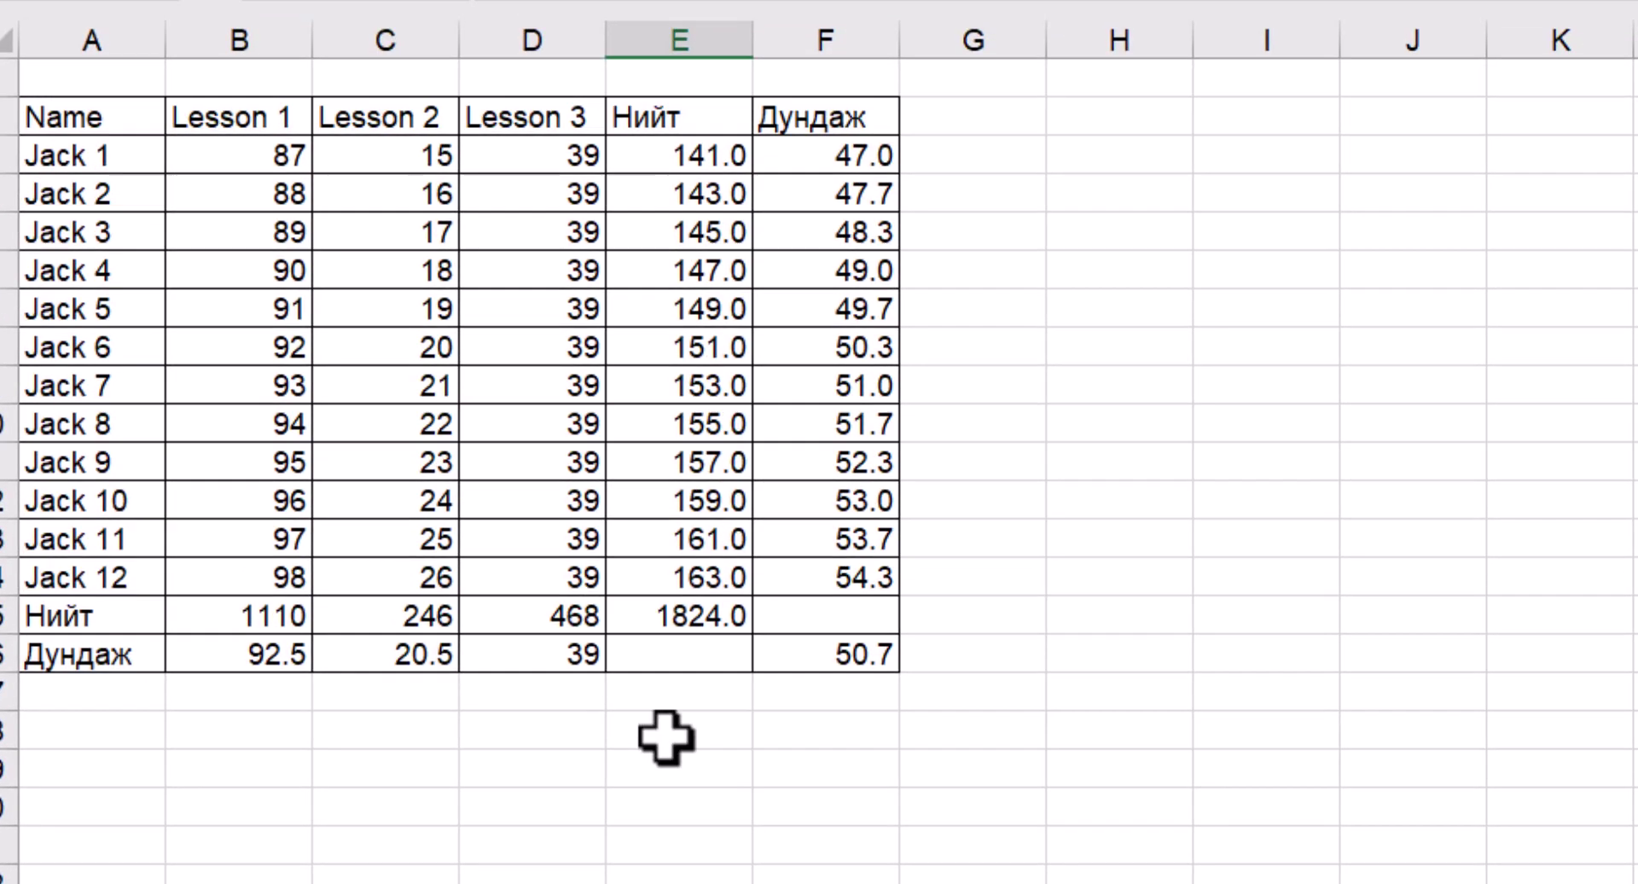
Delete Jack 2's and Jack 3's Lesson 1 scores in column B
{"action": "left_click", "coordinate": [268, 186]}
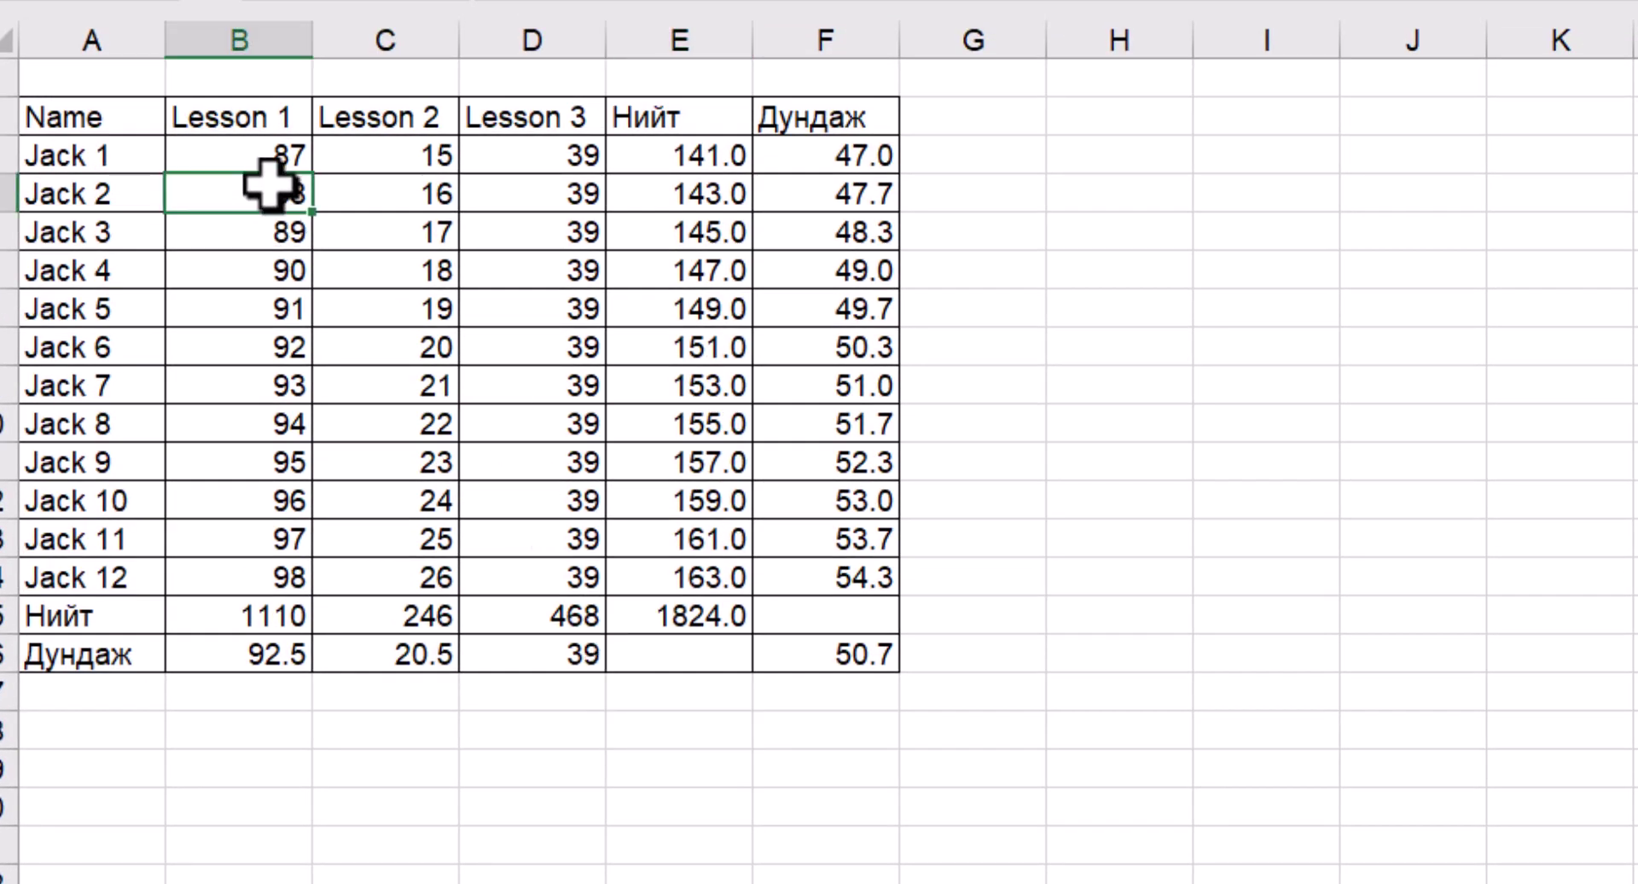
{"action": "key", "text": "Delete"}
{"action": "key", "text": "Down"}
{"action": "key", "text": "Delete"}
Try deleting the locked Lesson 1, 2 and 3 totals, dismissing each protection warning
{"action": "key", "text": "Down"}
{"action": "key", "text": "Down"}
{"action": "key", "text": "Down"}
{"action": "key", "text": "Down"}
{"action": "key", "text": "Down"}
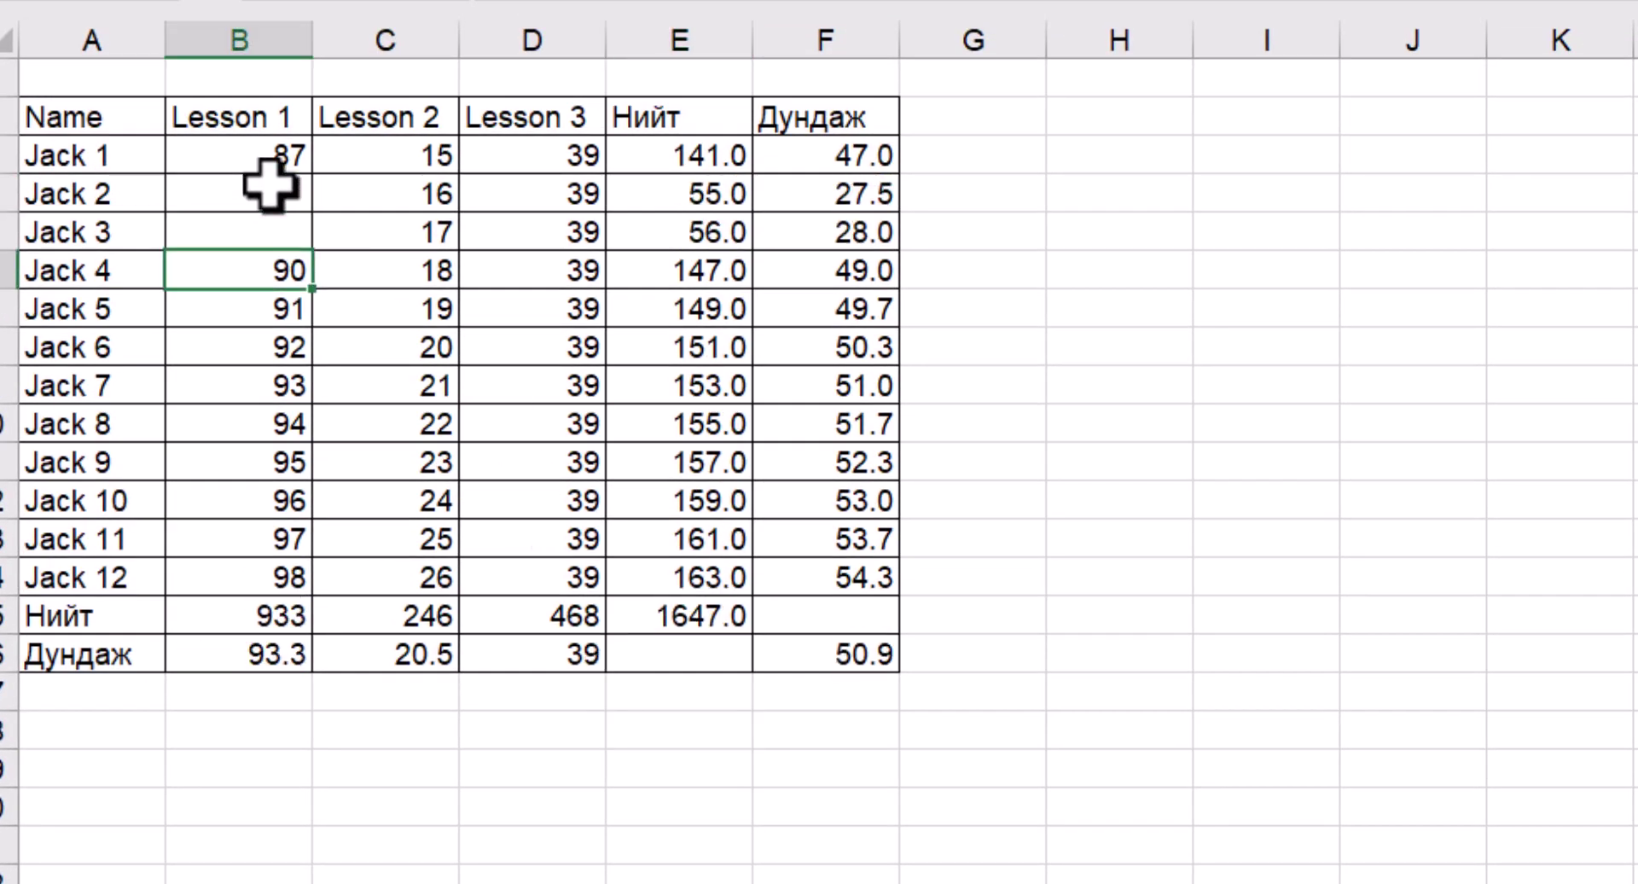
{"action": "key", "text": "Down"}
{"action": "key", "text": "Down"}
{"action": "key", "text": "Down"}
{"action": "key", "text": "Down"}
{"action": "key", "text": "Down"}
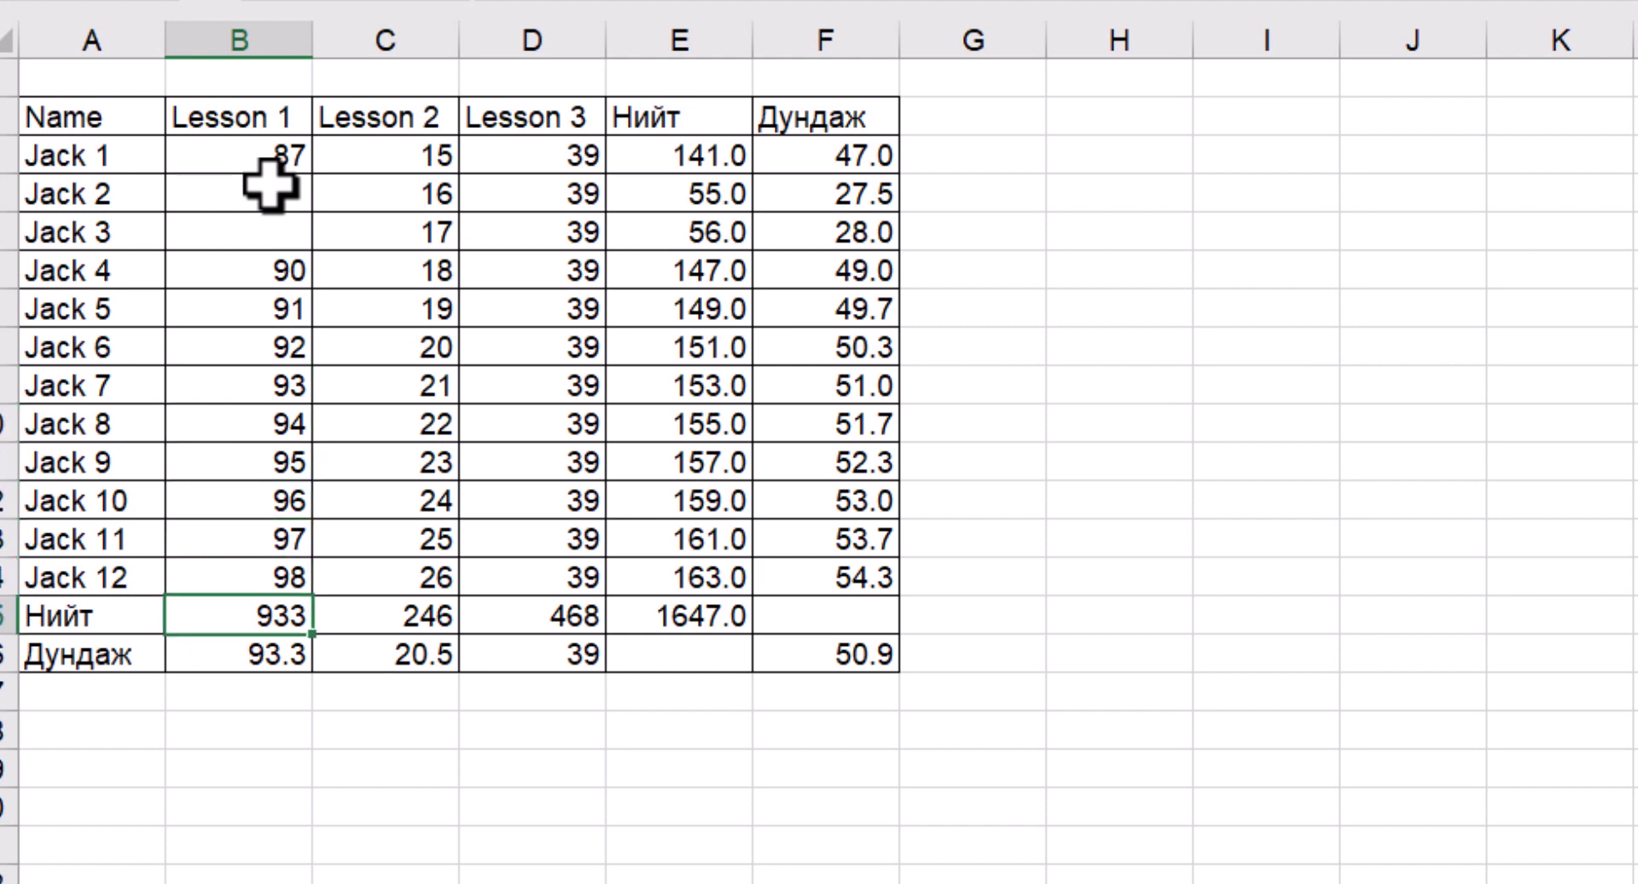
{"action": "key", "text": "Delete"}
{"action": "key", "text": "Return"}
{"action": "key", "text": "Right"}
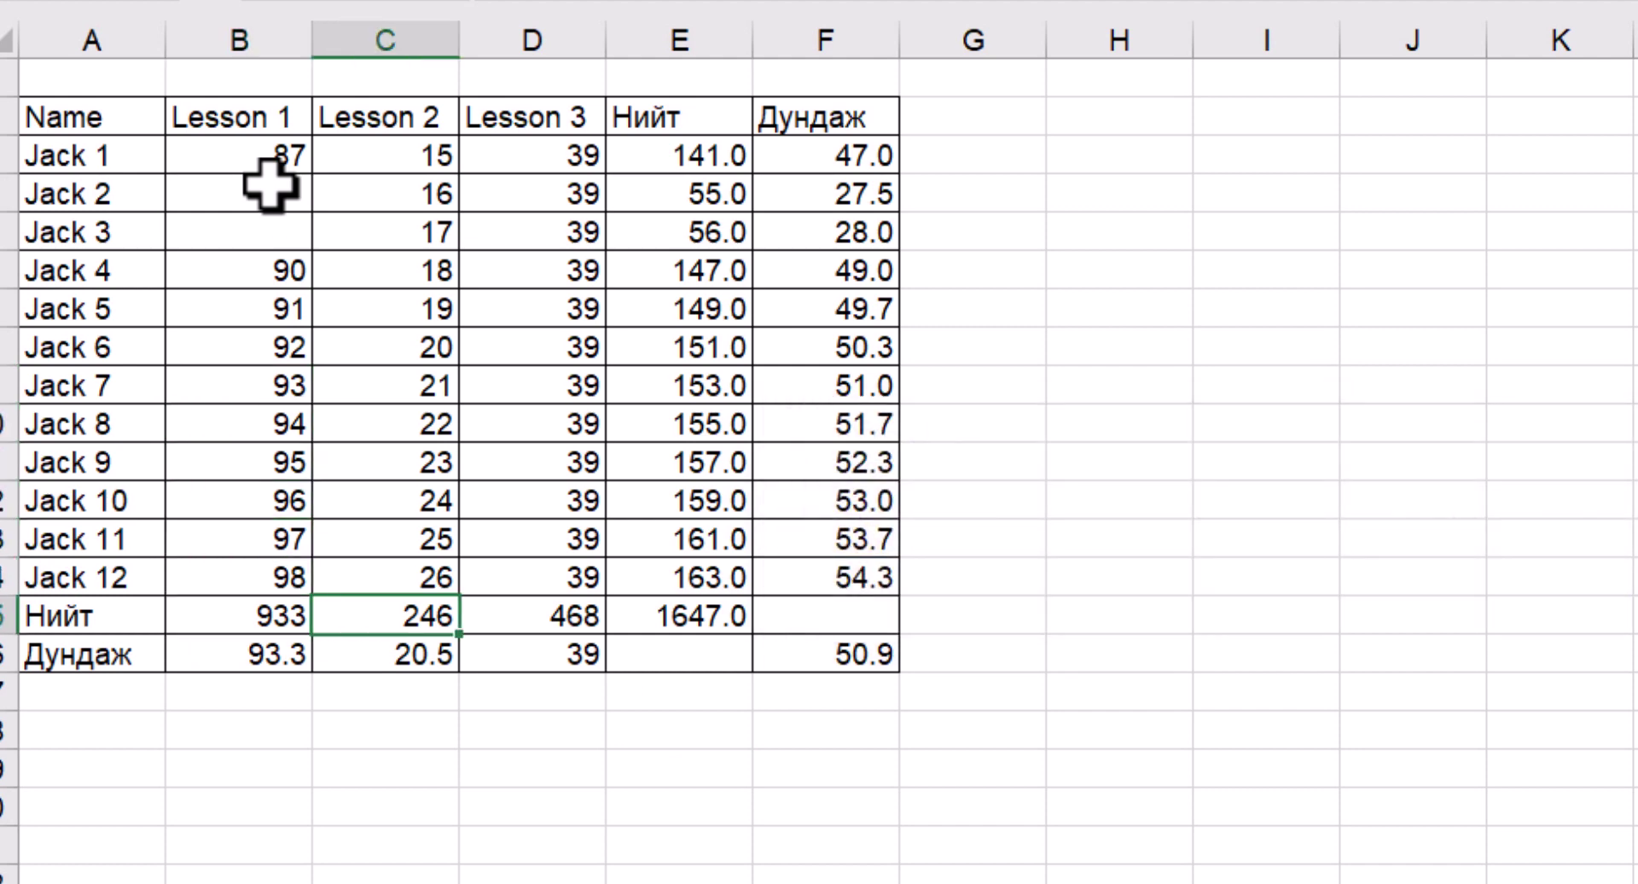
{"action": "key", "text": "Delete"}
{"action": "key", "text": "Return"}
{"action": "key", "text": "Right"}
{"action": "key", "text": "Delete"}
{"action": "key", "text": "Return"}
Try deleting Jack 12's, Jack 9's and Jack 4's locked totals and Jack 9's average, dismissing each warning
{"action": "key", "text": "Right"}
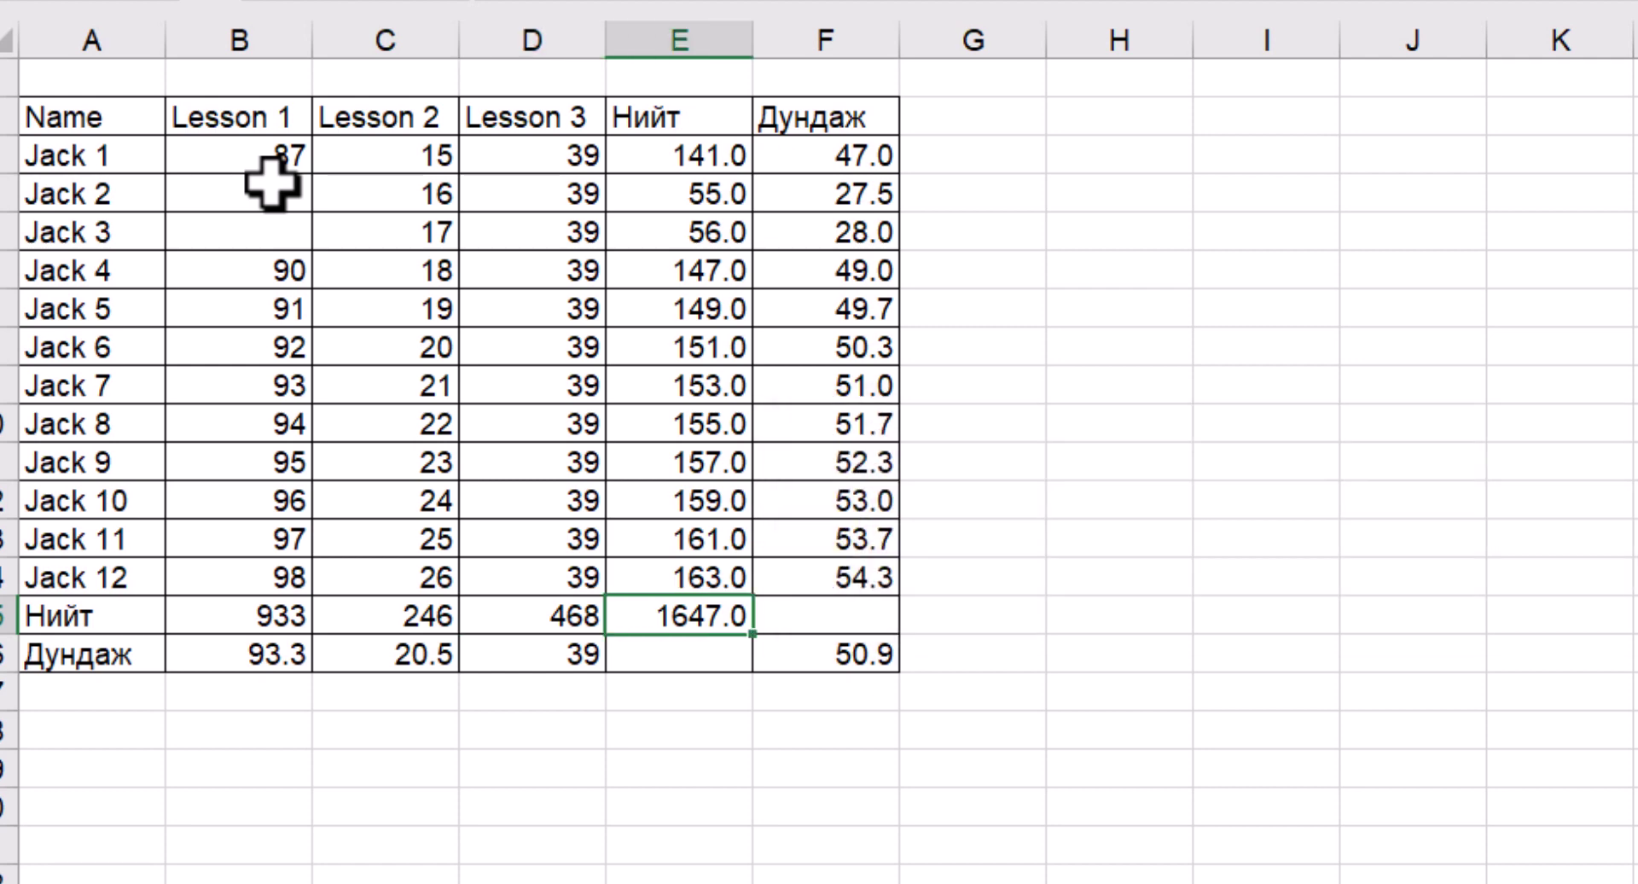
{"action": "key", "text": "Up"}
{"action": "key", "text": "Delete"}
{"action": "key", "text": "Return"}
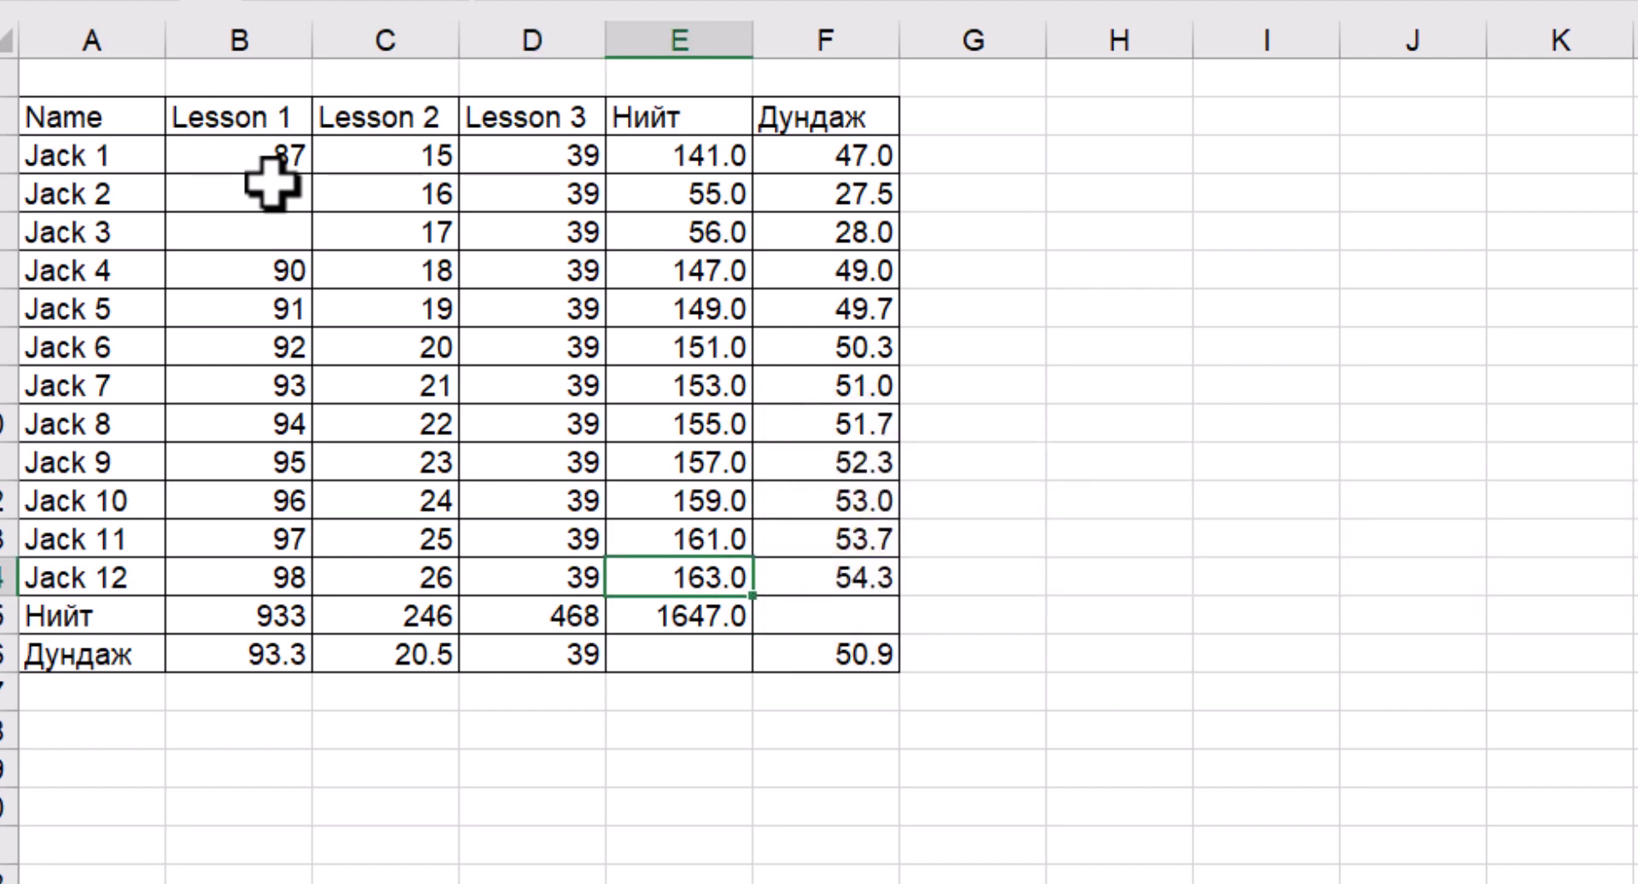
{"action": "key", "text": "Up"}
{"action": "key", "text": "Up"}
{"action": "key", "text": "Up"}
{"action": "key", "text": "Delete"}
{"action": "key", "text": "Return"}
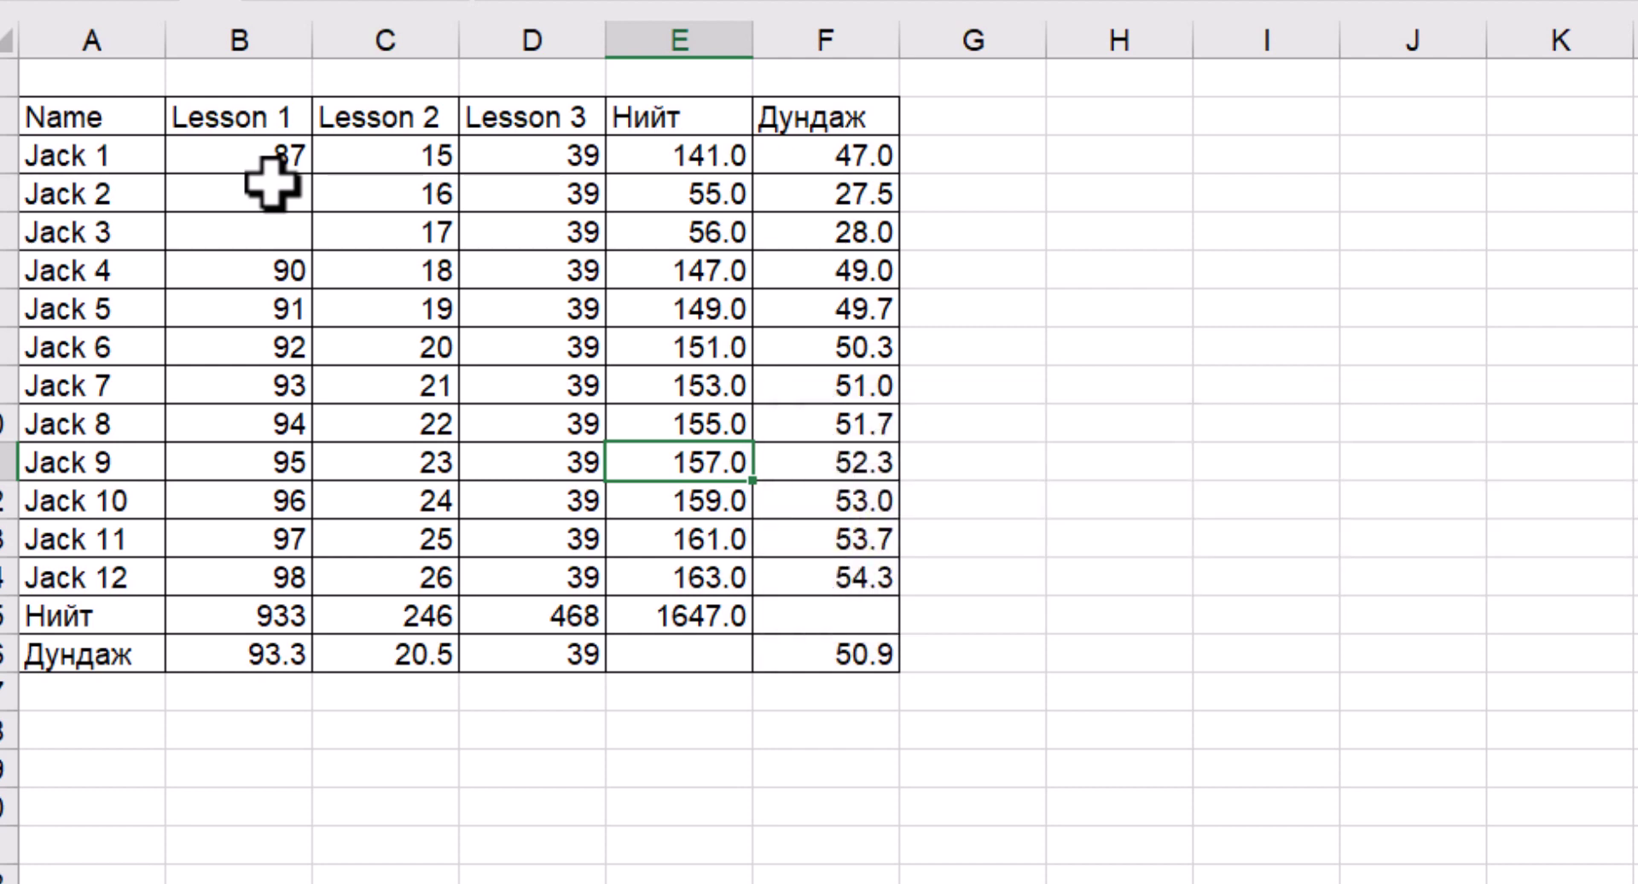
{"action": "key", "text": "Right"}
{"action": "key", "text": "Delete"}
{"action": "key", "text": "Return"}
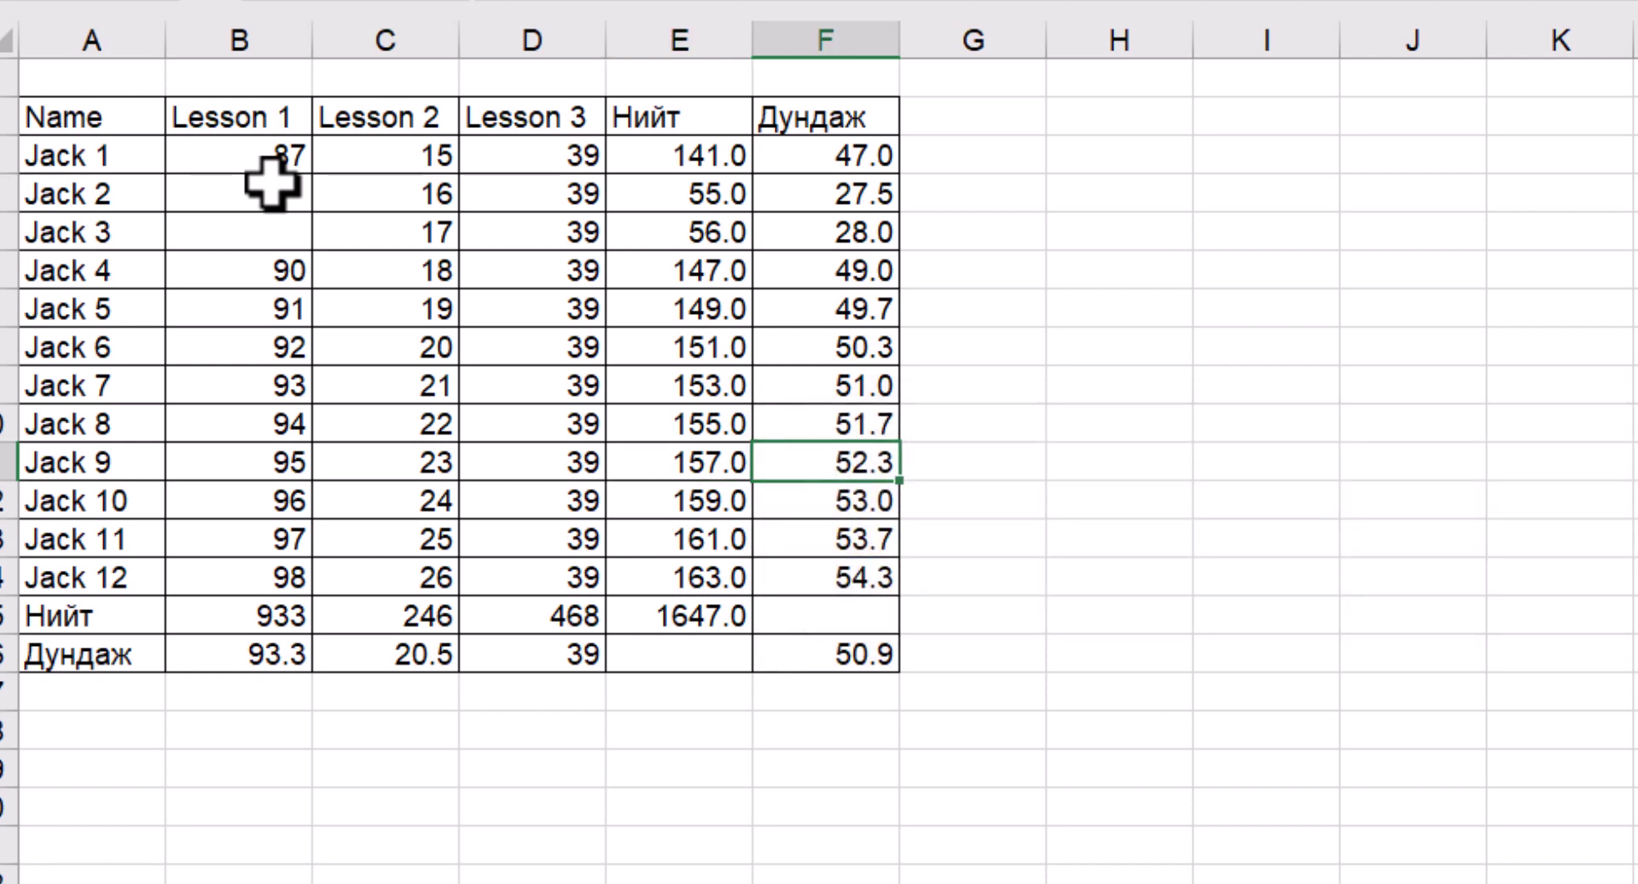
{"action": "key", "text": "Up"}
{"action": "key", "text": "Up"}
{"action": "key", "text": "Up"}
{"action": "key", "text": "Up"}
{"action": "key", "text": "Left"}
{"action": "key", "text": "Up"}
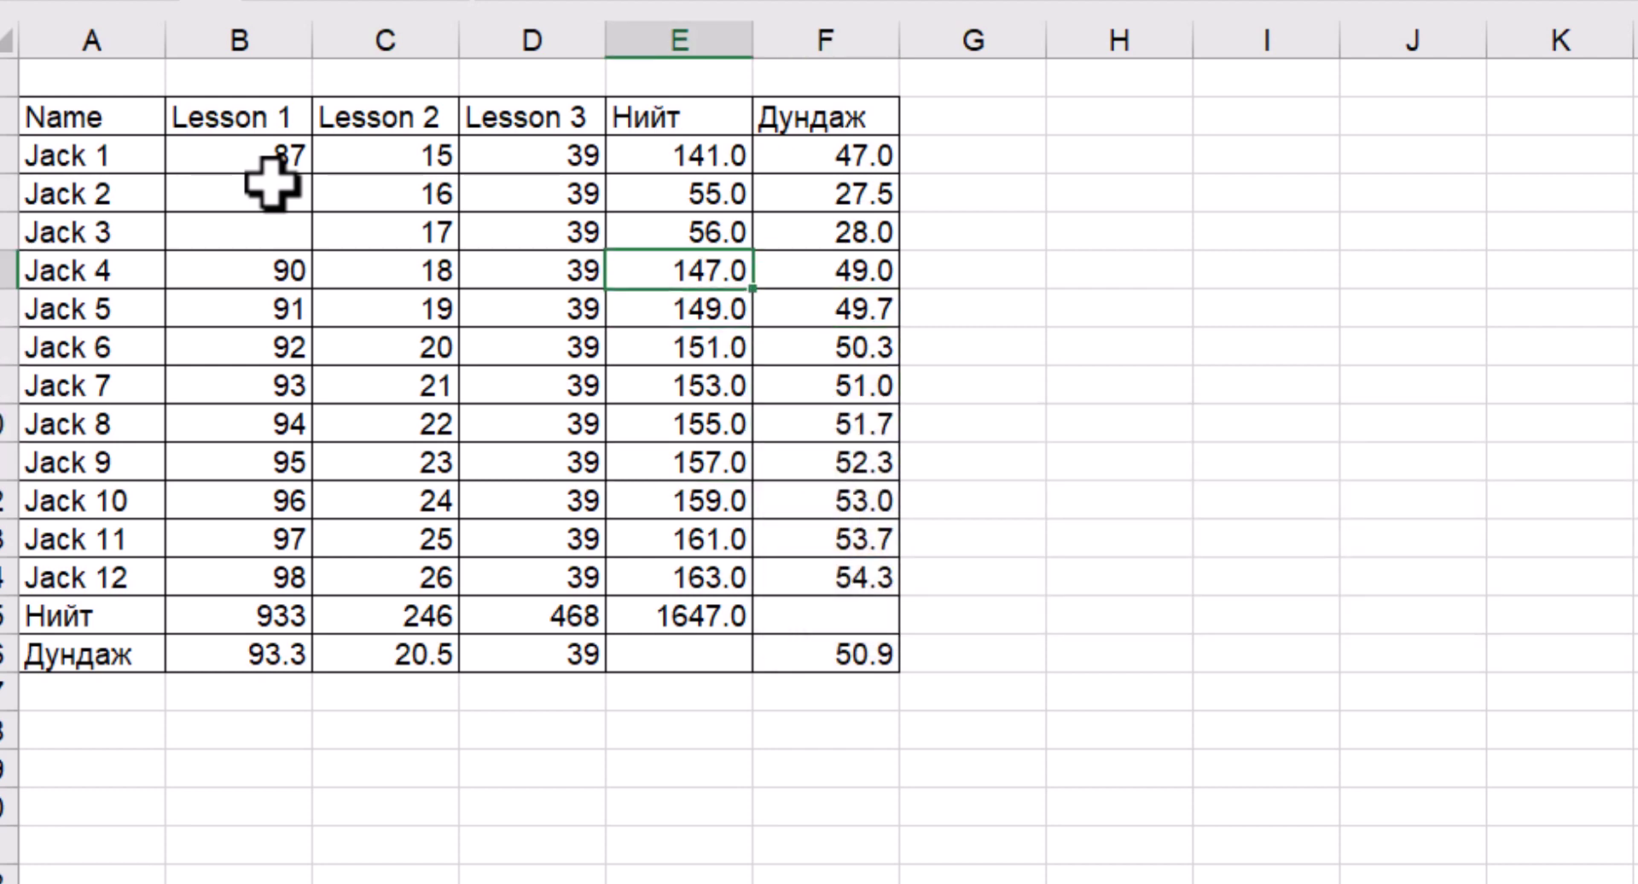
{"action": "key", "text": "Delete"}
{"action": "key", "text": "Return"}
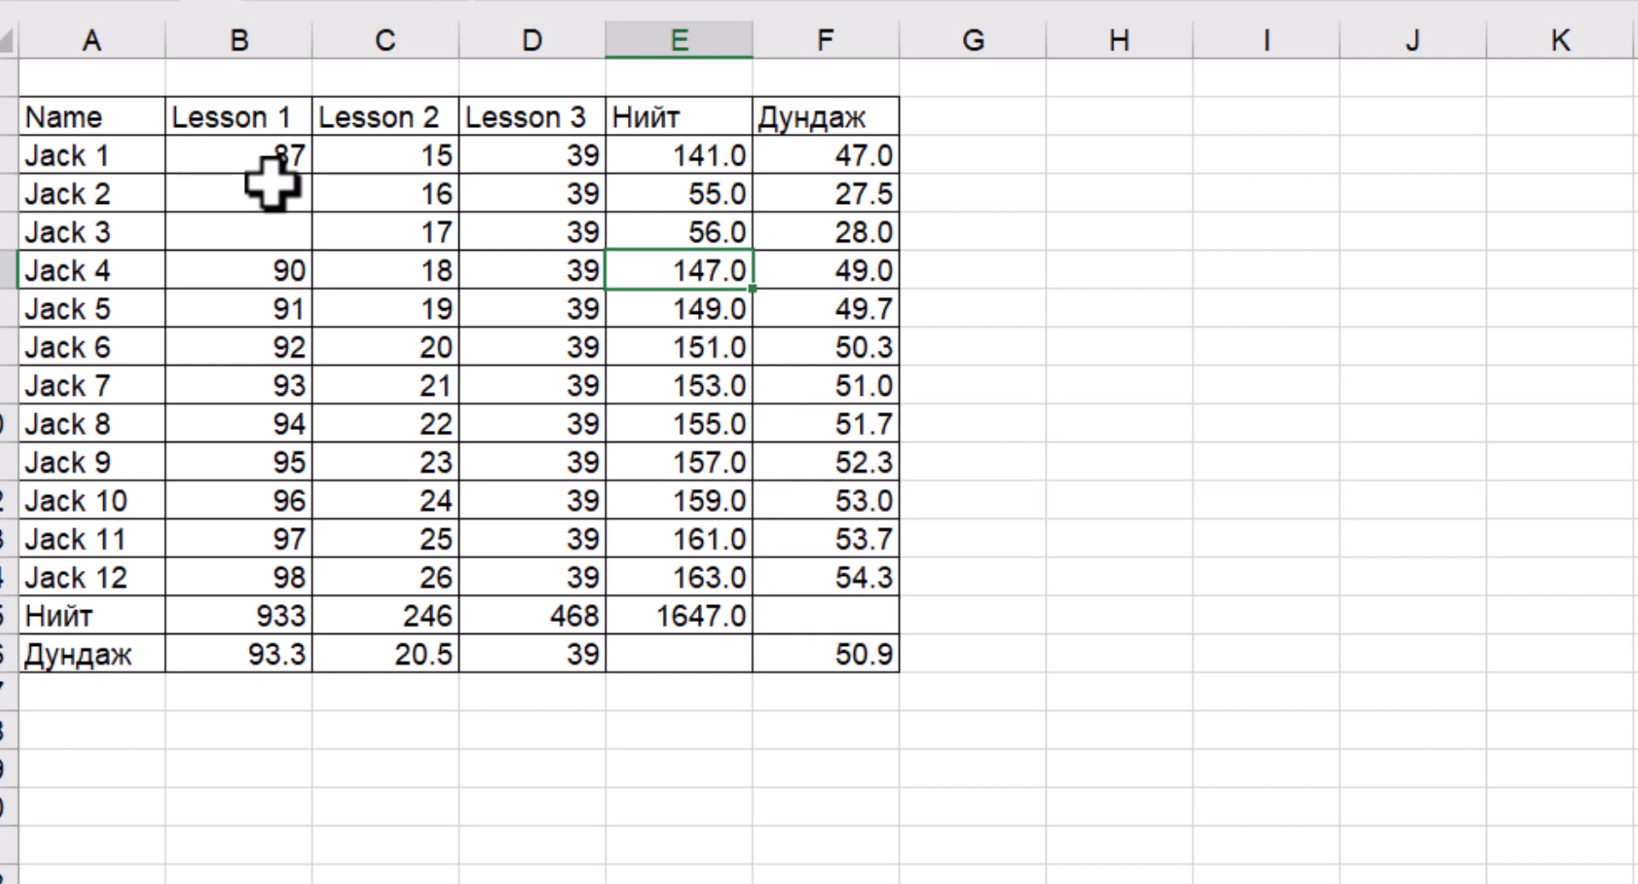